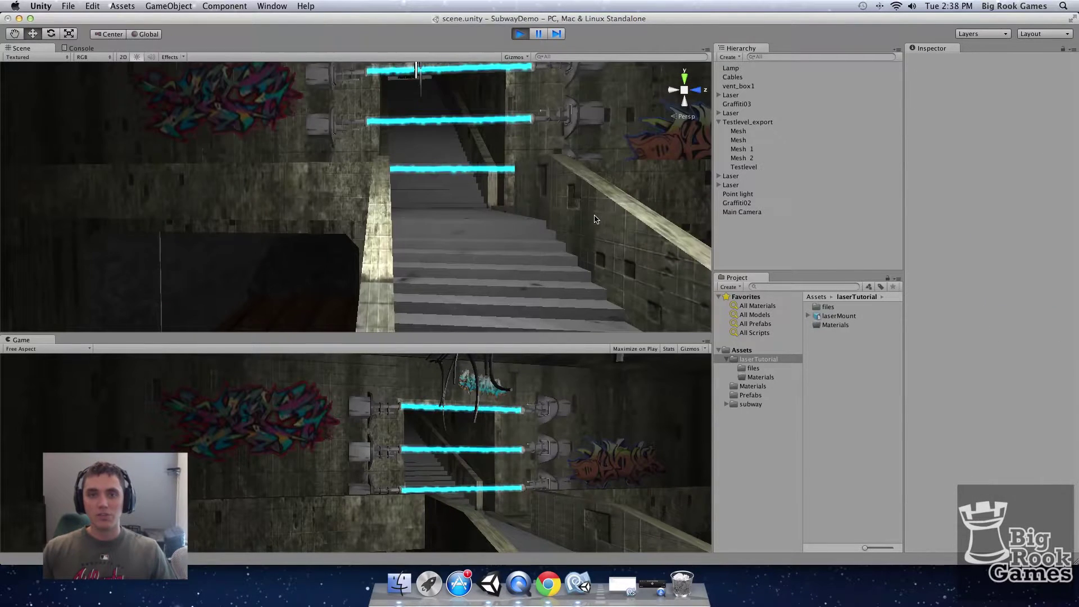
Orbit and zoom the Scene view to face the three demo lasers.
key("q")
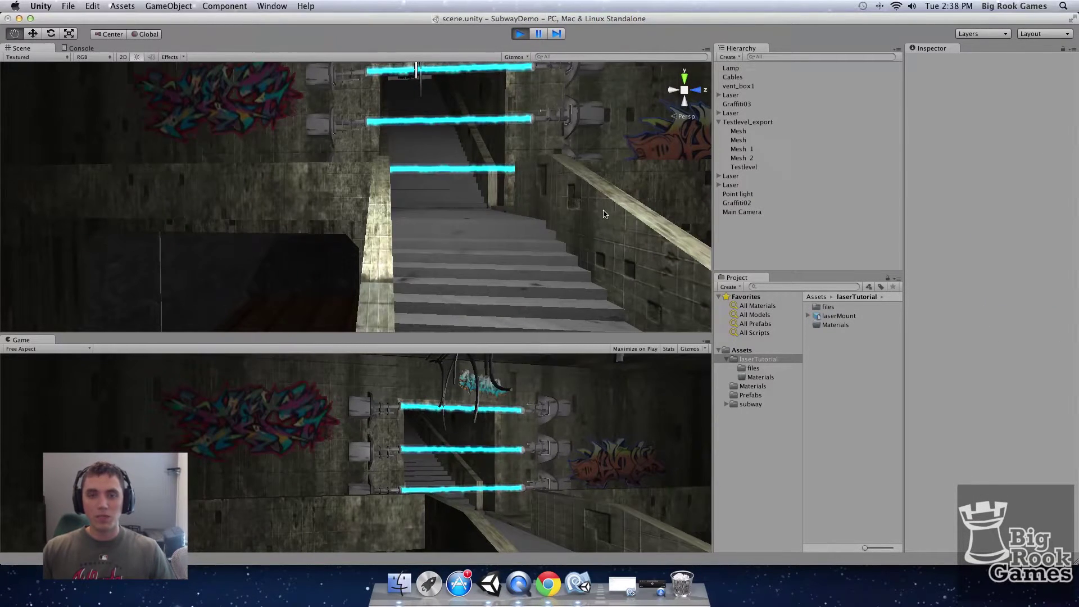
left_click_drag(605, 214, 550, 253, "alt")
scroll(549, 253, "down", 5)
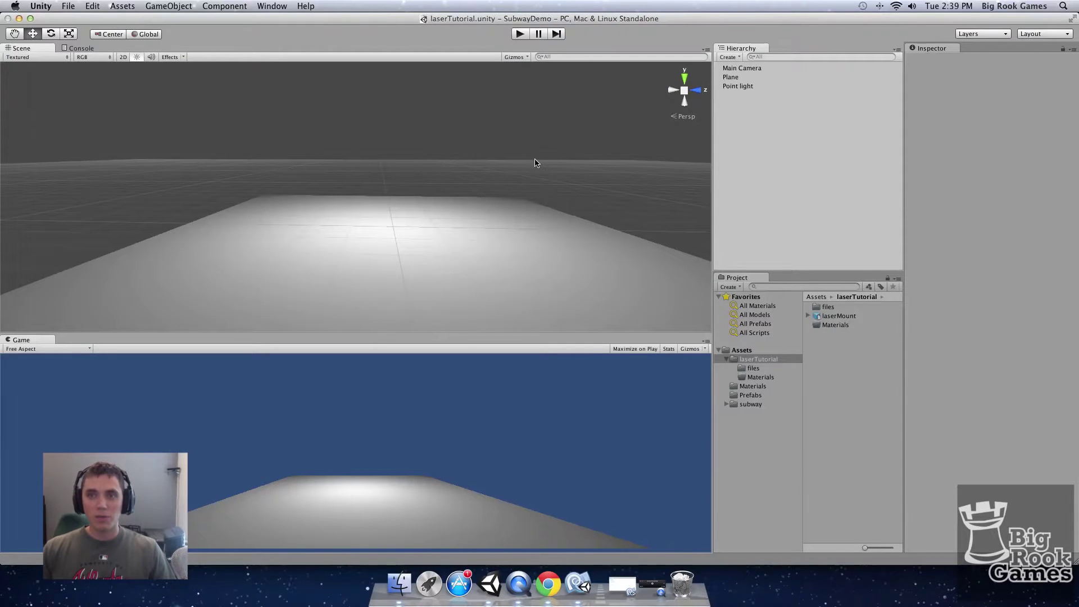
Create an empty GameObject named Laser and place the laserMount model on the plane.
left_click(177, 6)
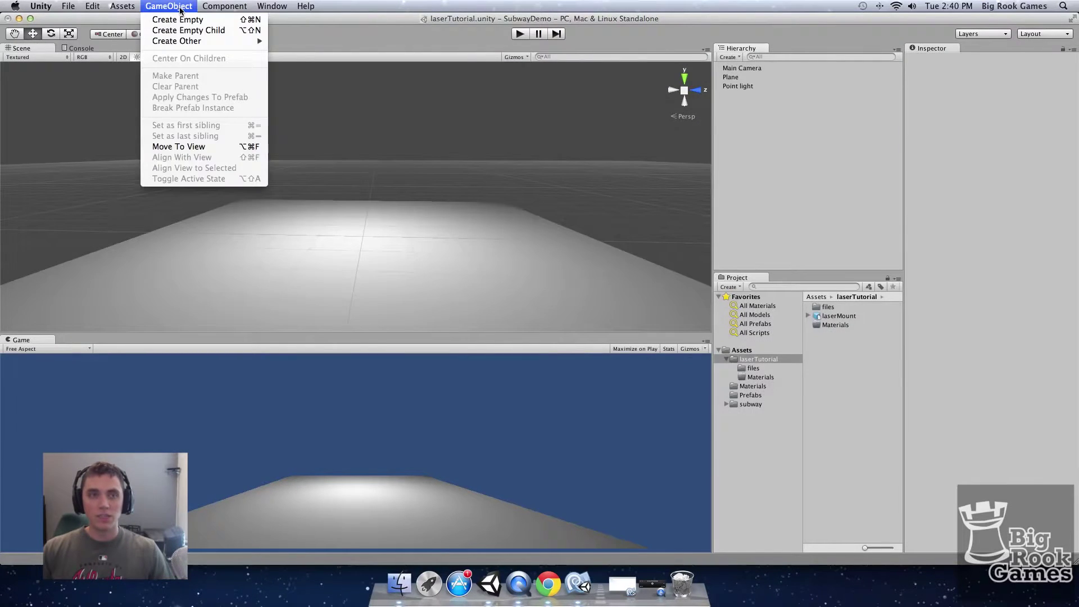
left_click(185, 20)
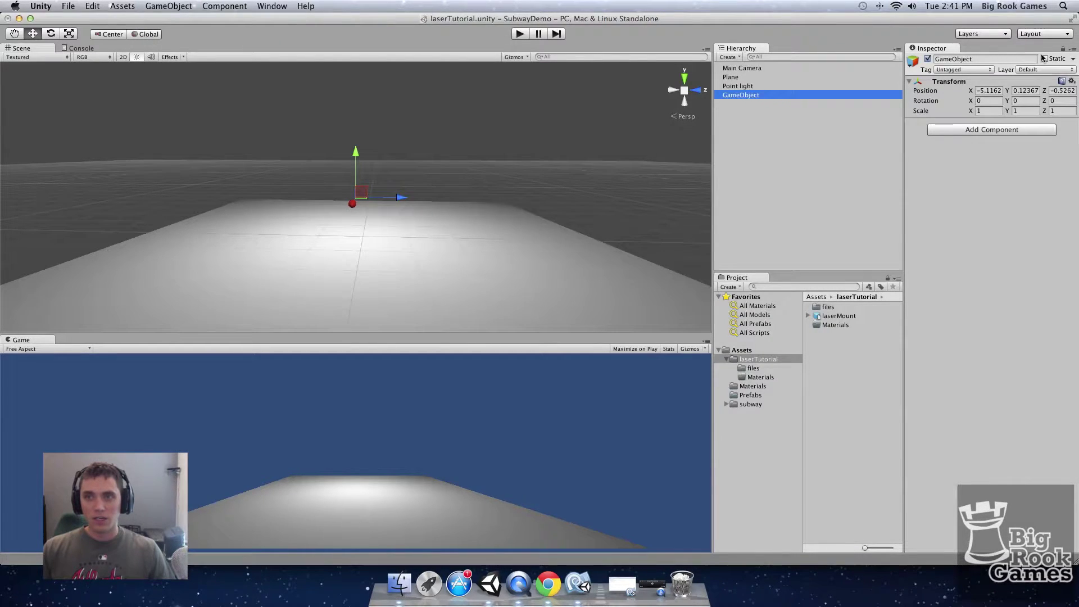
left_click(987, 59)
type("L")
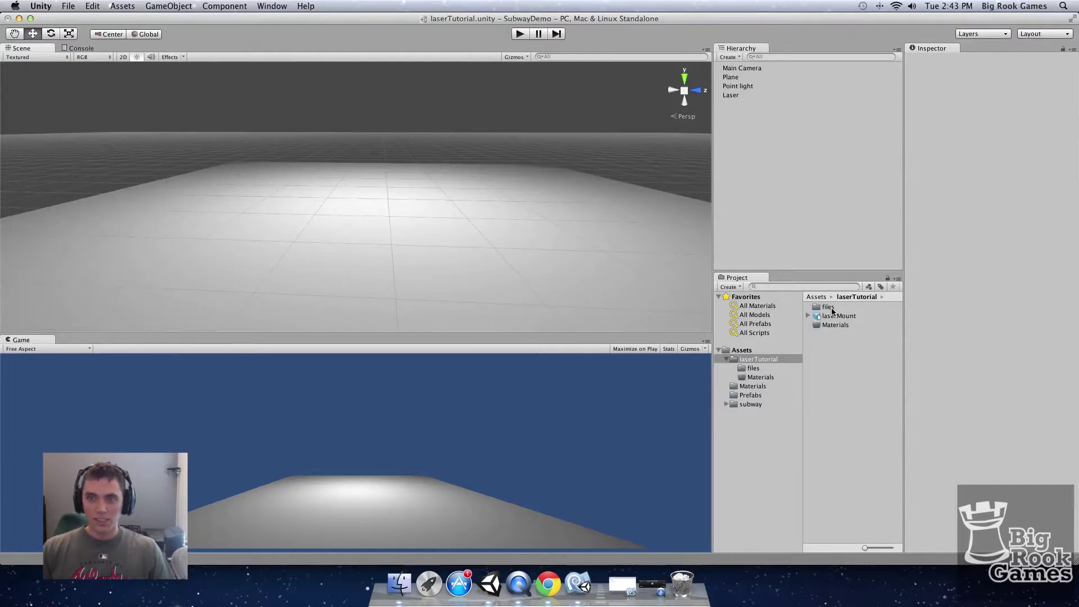
left_click_drag(838, 316, 173, 215)
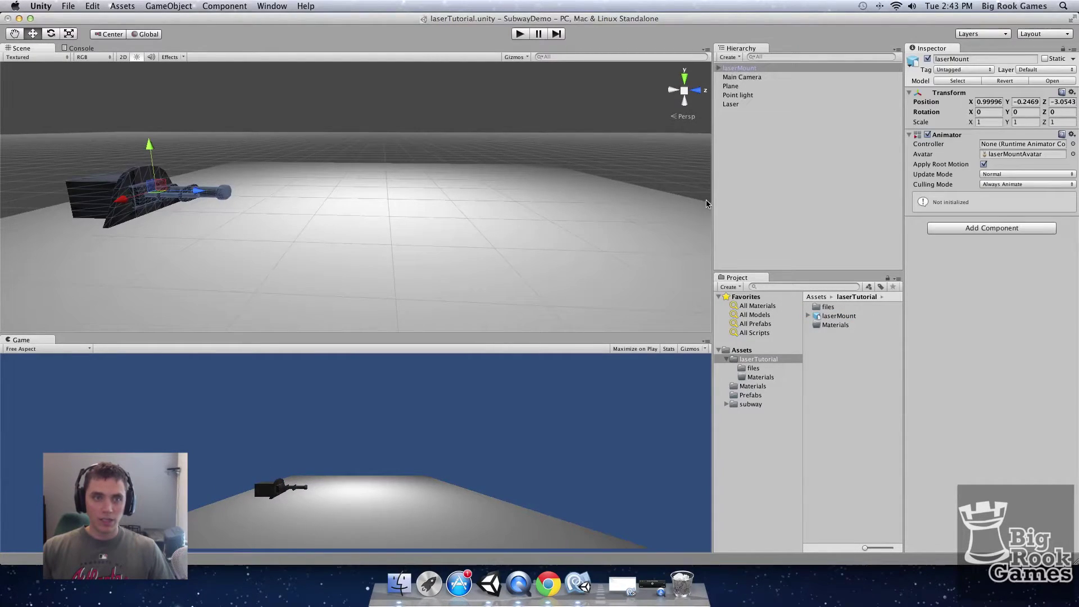
left_click(727, 199)
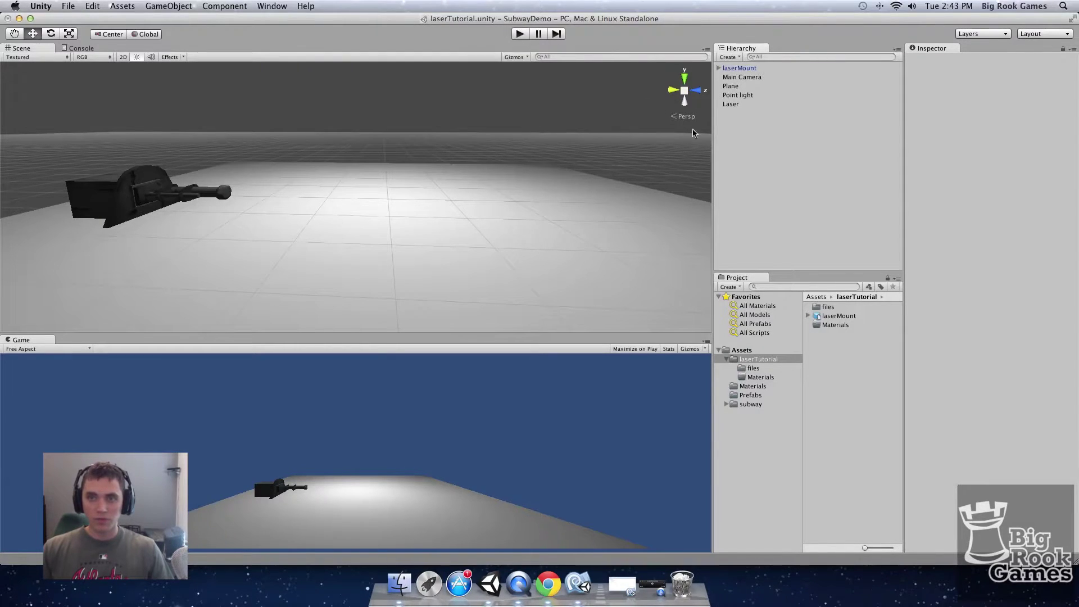
Create a cube named Barrel and make it a child of laserMount.
left_click(729, 57)
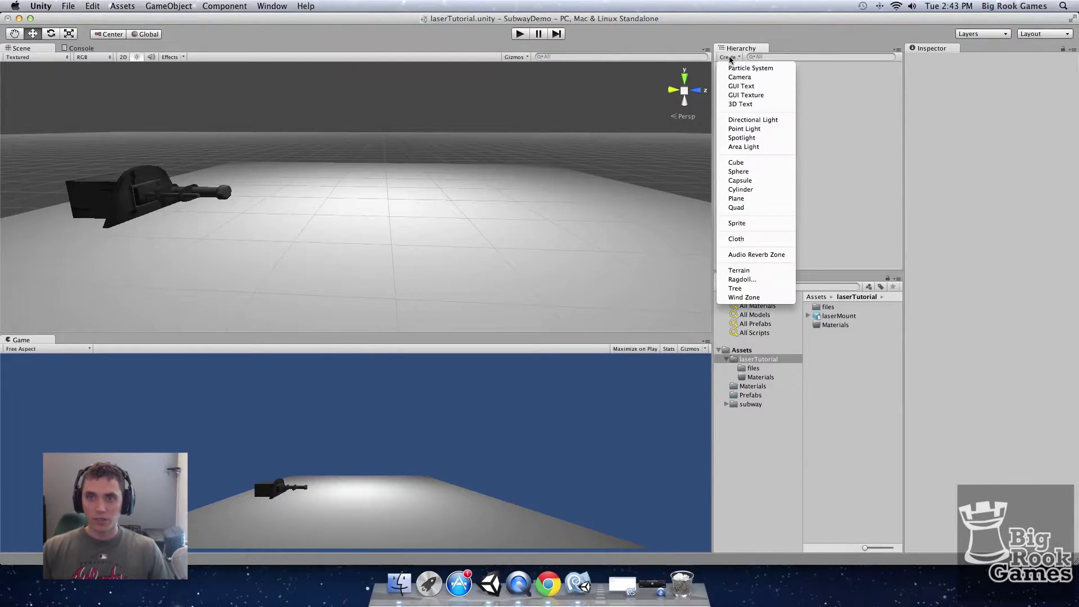
left_click(737, 162)
left_click(983, 59)
type("Barrel")
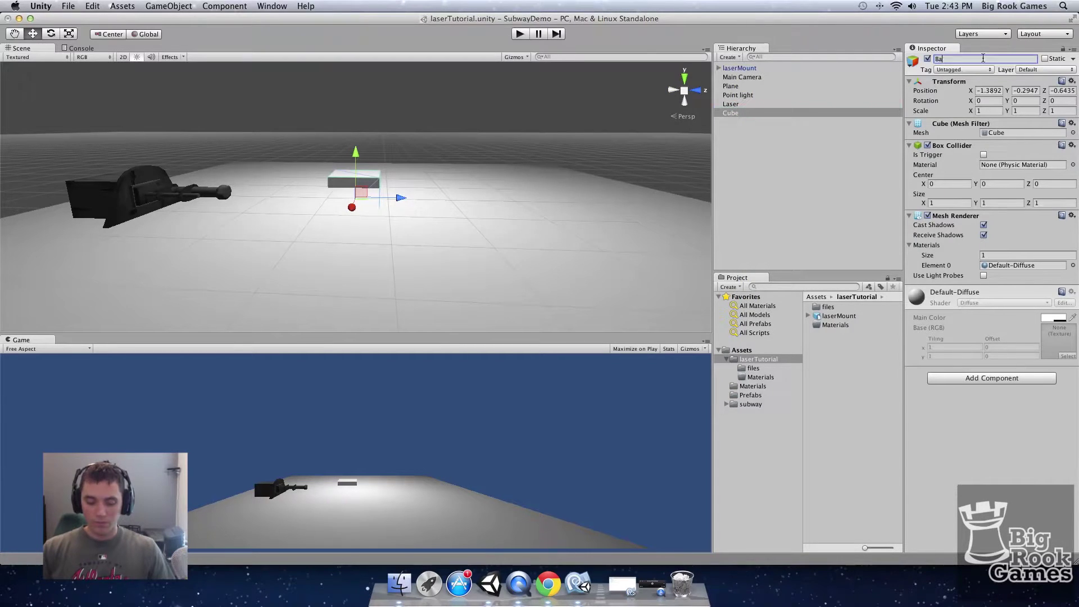
mouse_move(737, 113)
left_mouse_down()
mouse_move(742, 68)
mouse_move(734, 104)
left_mouse_up()
left_click(720, 68)
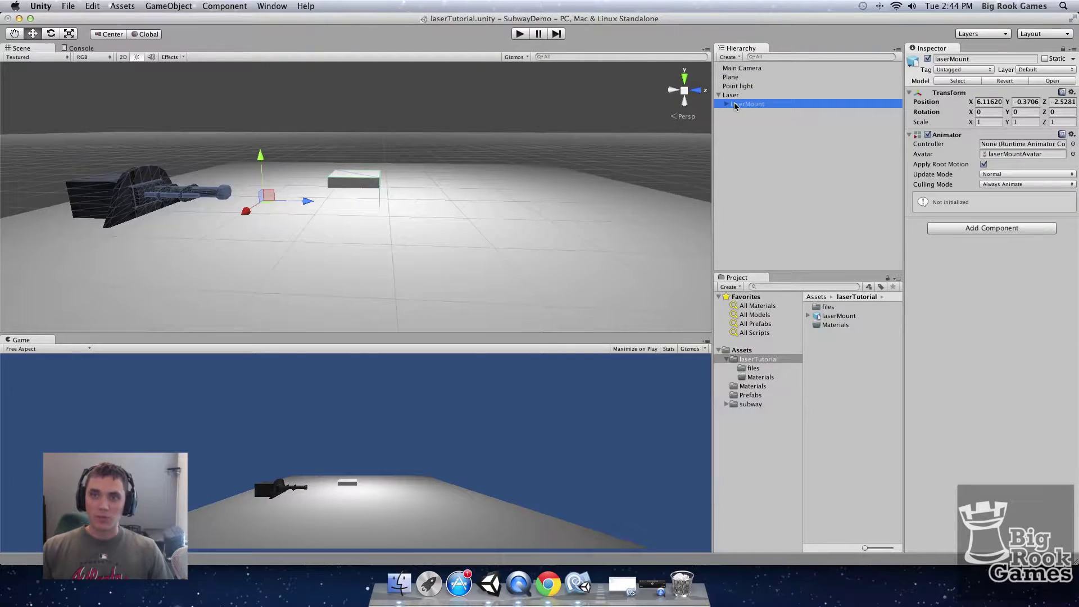
Move Barrel to the gun's tip and remove its Box Collider and Mesh Renderer.
left_click(359, 181)
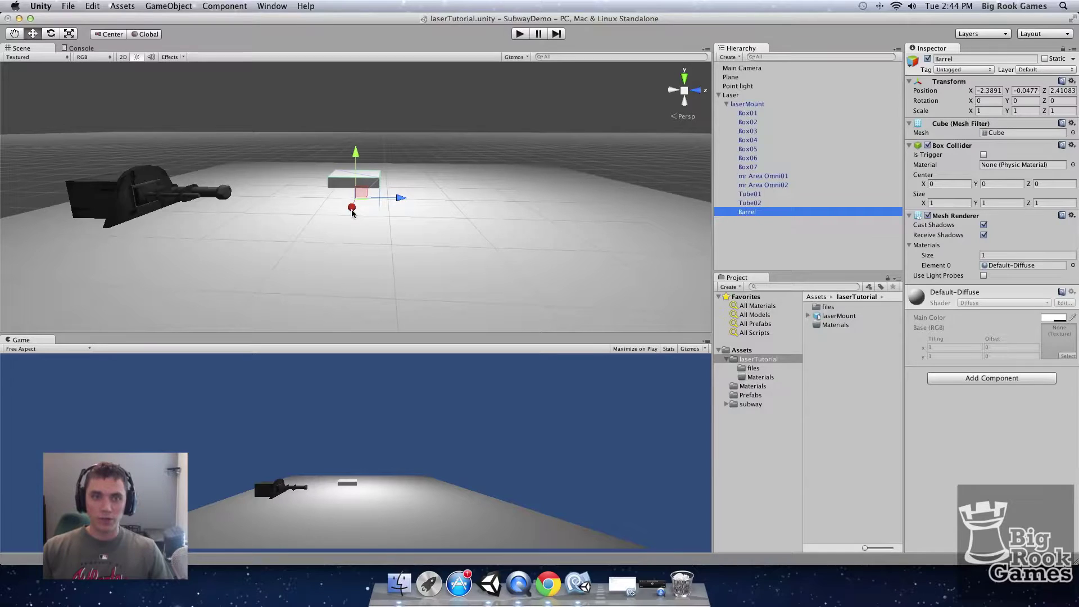
left_click_drag(397, 198, 284, 234)
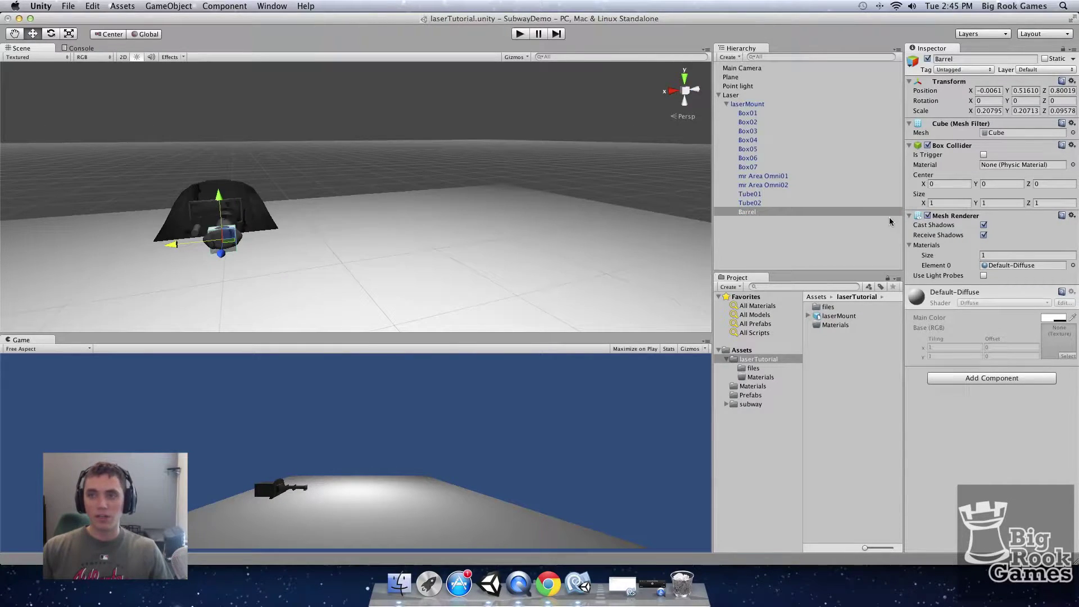
left_click(1072, 146)
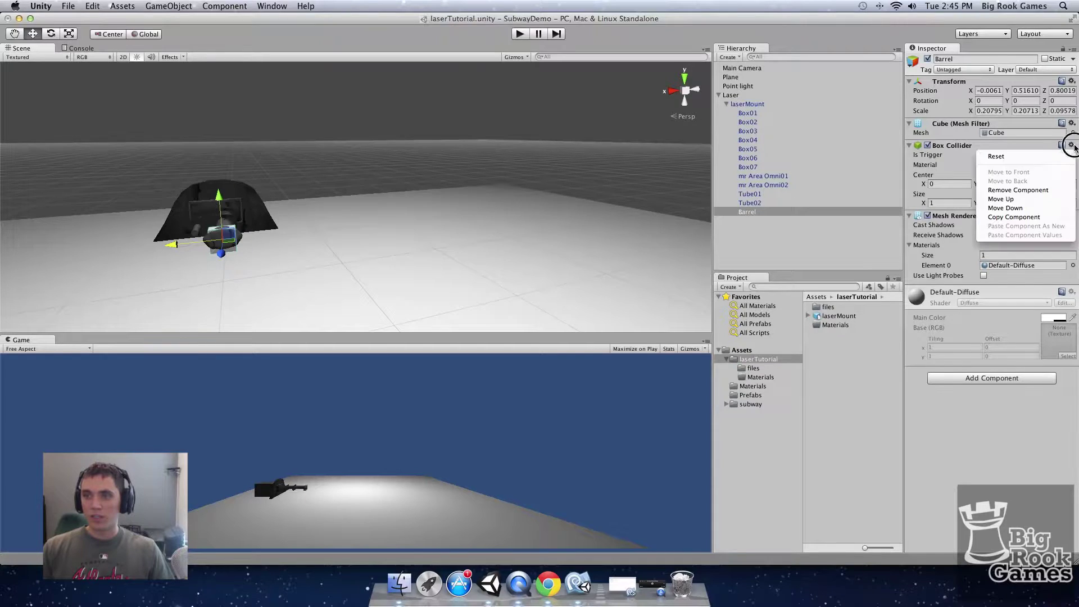
left_click(1015, 190)
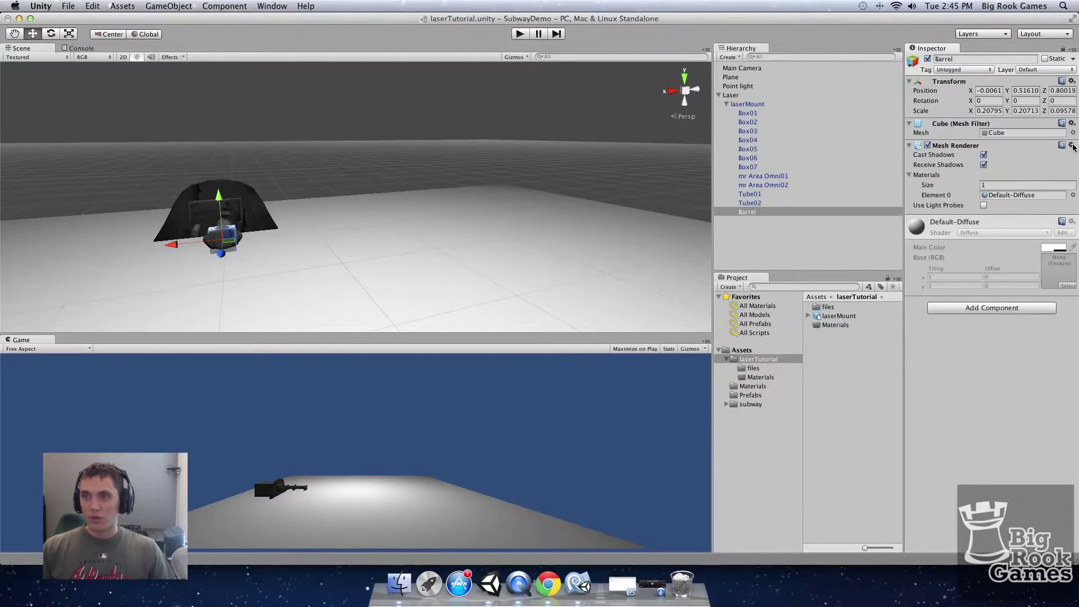
left_click(1072, 146)
left_click(1015, 192)
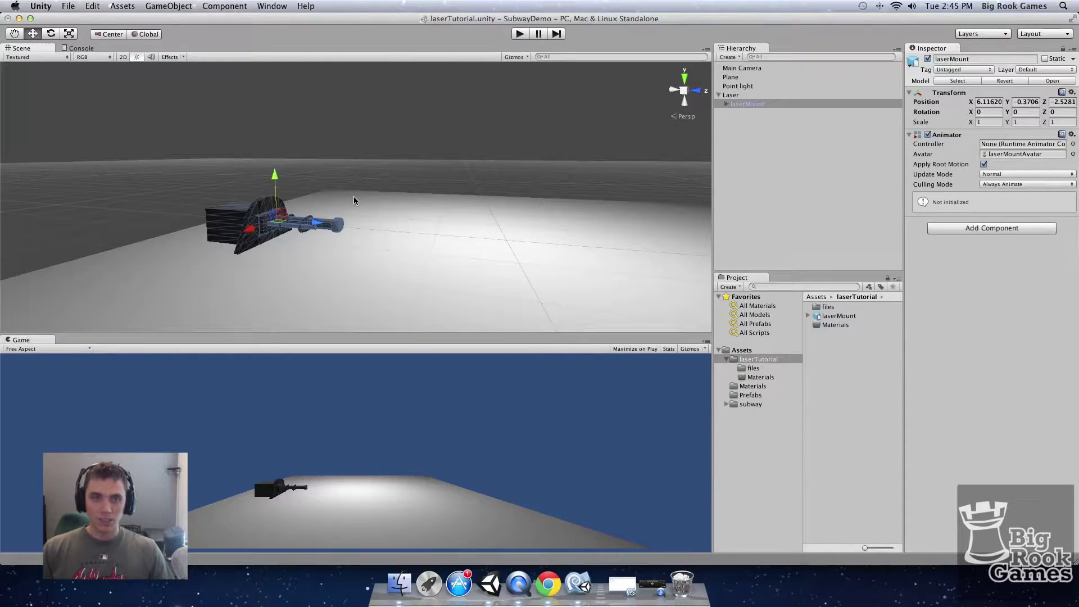
Duplicate laserMount, slide the copy across the plane and rotate it 180 on Y.
key("super+d")
scroll(360, 243, "down", 2)
left_click_drag(332, 223, 636, 251)
key("f")
middle_click_drag(636, 251, 612, 211)
left_click(1026, 112)
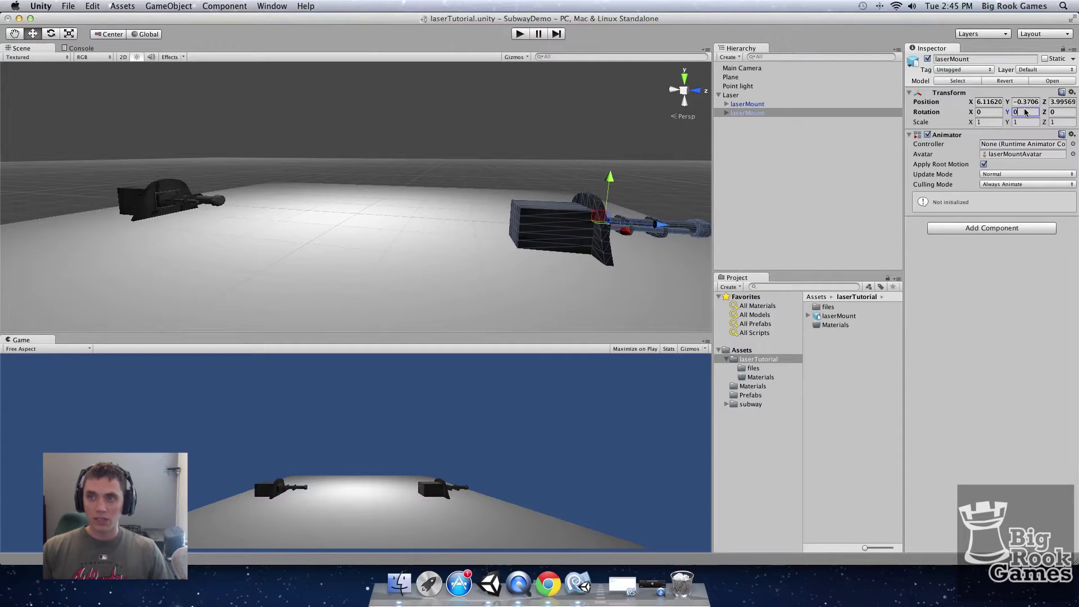
type("180")
key("Return")
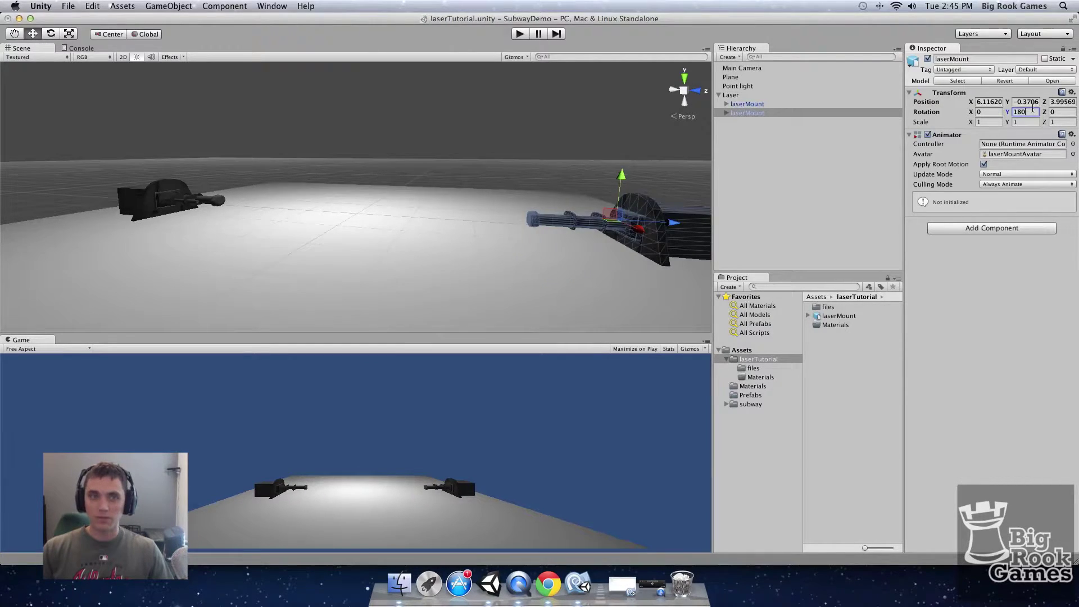
left_click_drag(470, 247, 474, 337, "alt")
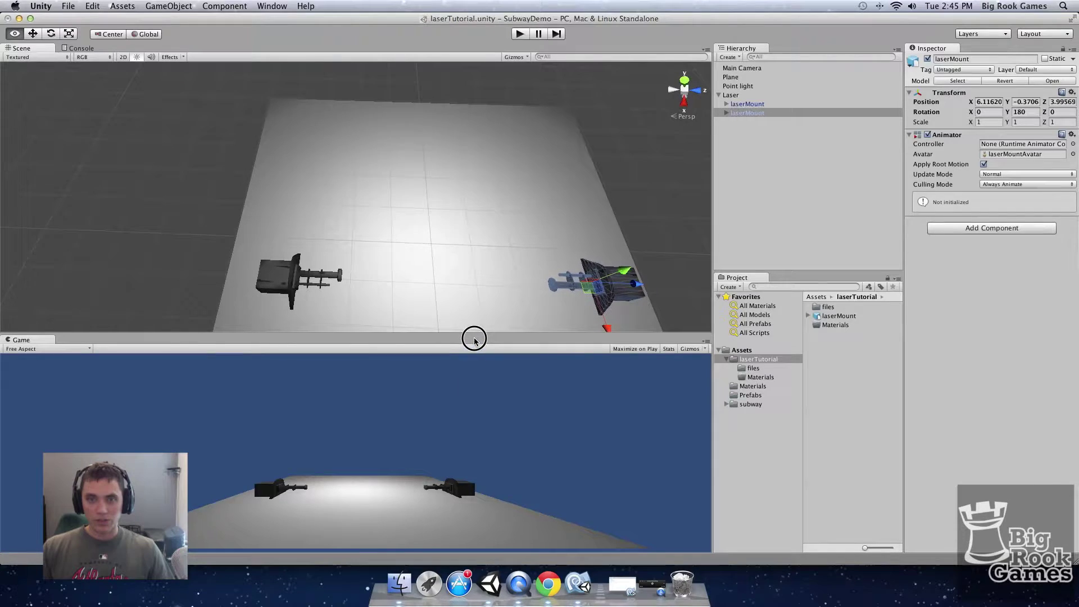
double_click(731, 95)
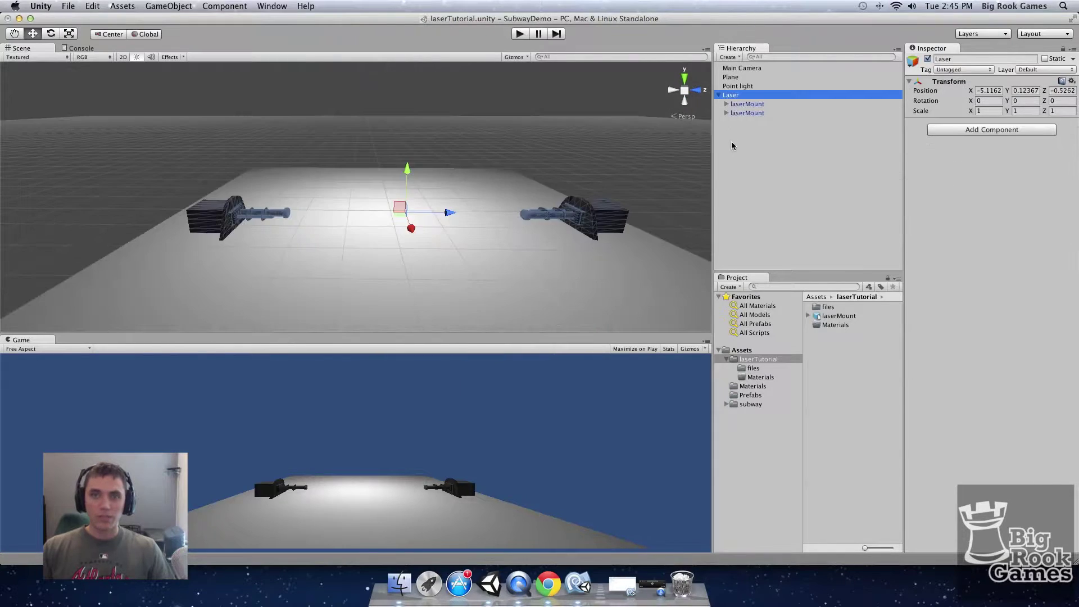
Add a Line Renderer to Laser and create a laserMaterial in the Materials folder.
left_click(991, 130)
left_click(976, 173)
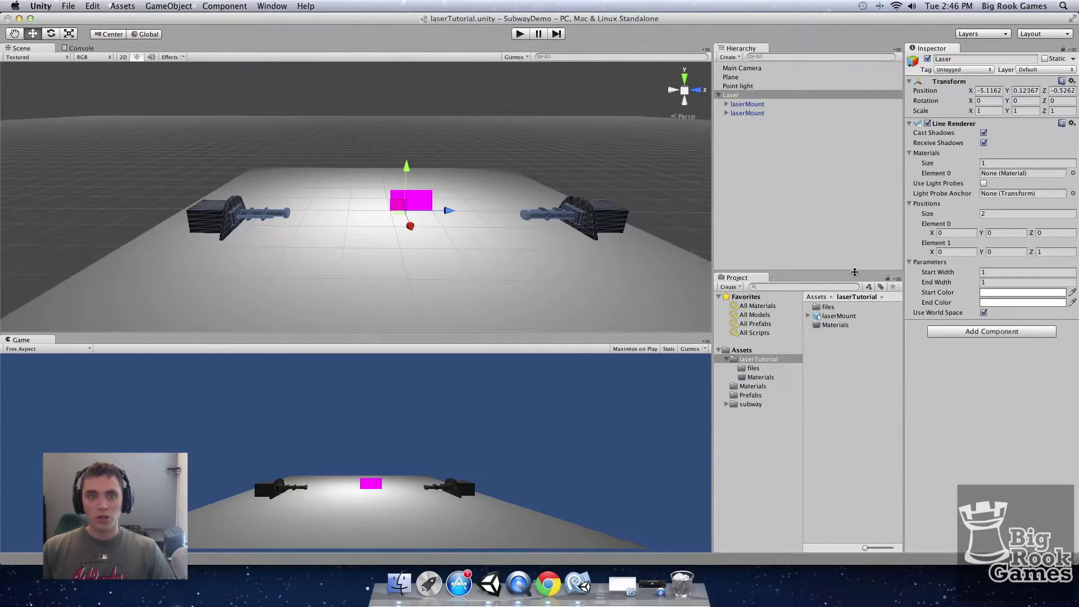
double_click(835, 325)
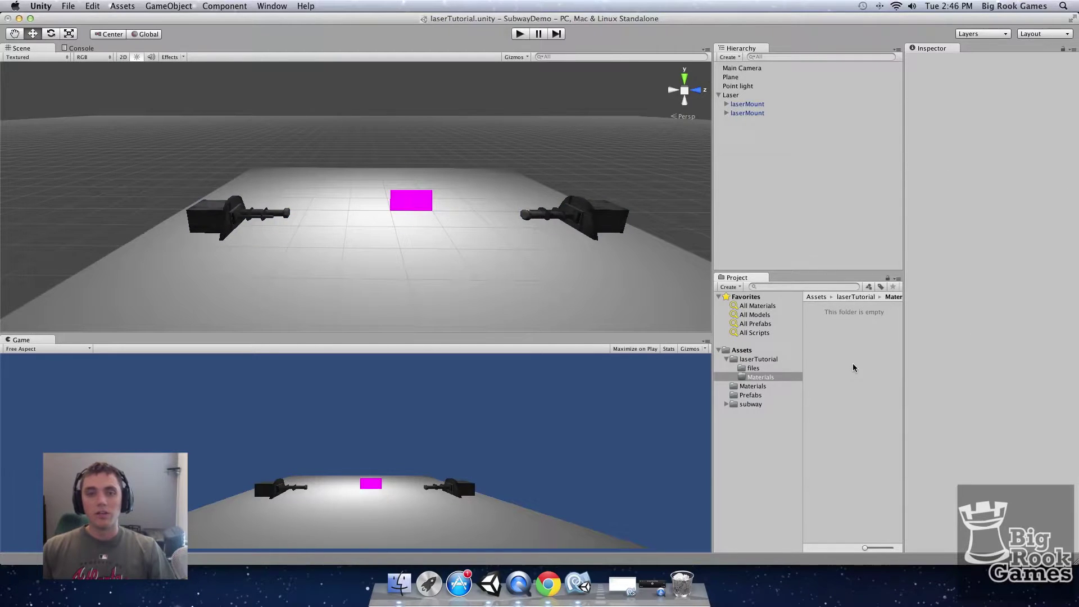
right_click(859, 373)
mouse_move(867, 368)
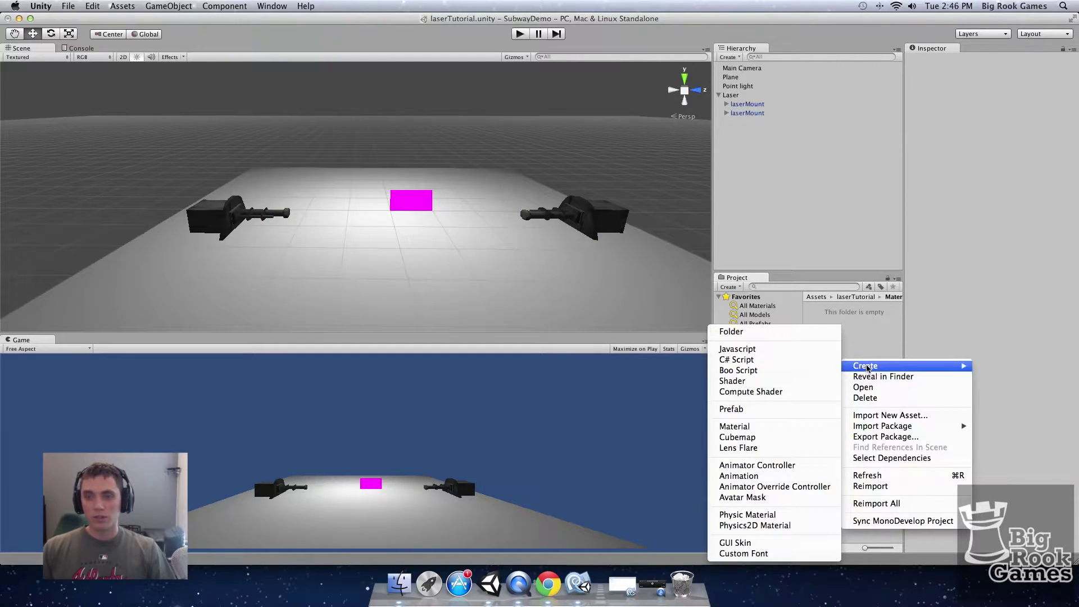
left_click(747, 427)
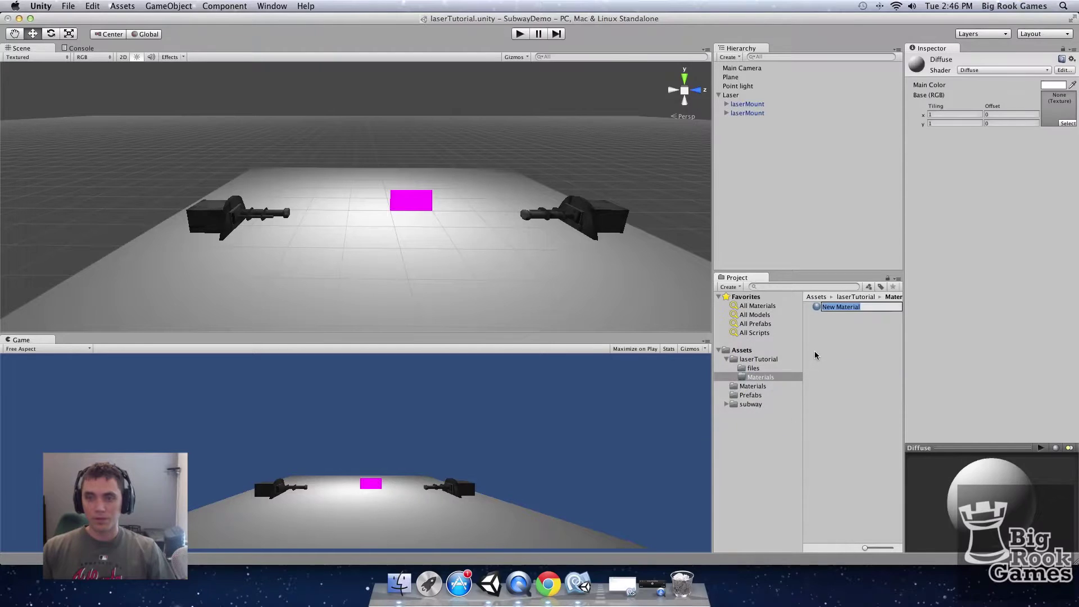
type("laser")
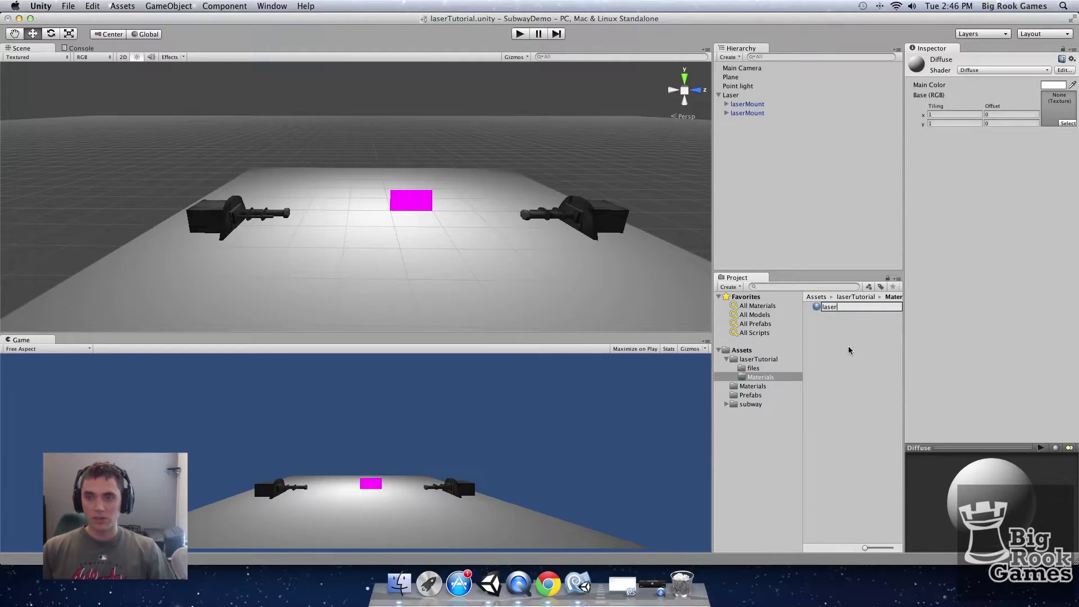
type("Material")
key("Return")
Give laserMaterial the Particles/Additive shader and laserPic texture, then apply it to the laser line.
left_click(999, 70)
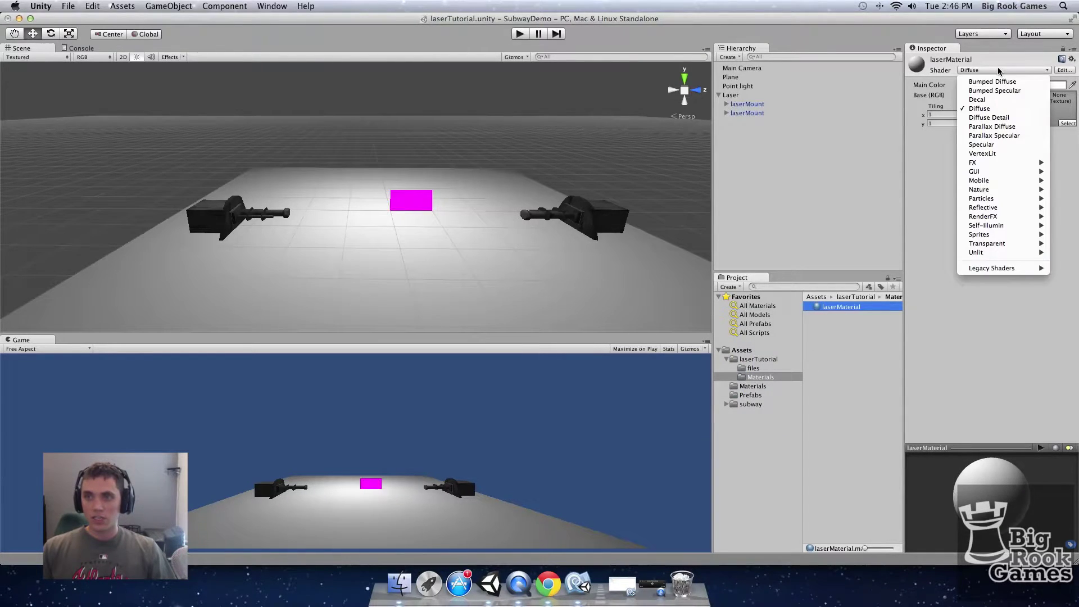
mouse_move(1005, 200)
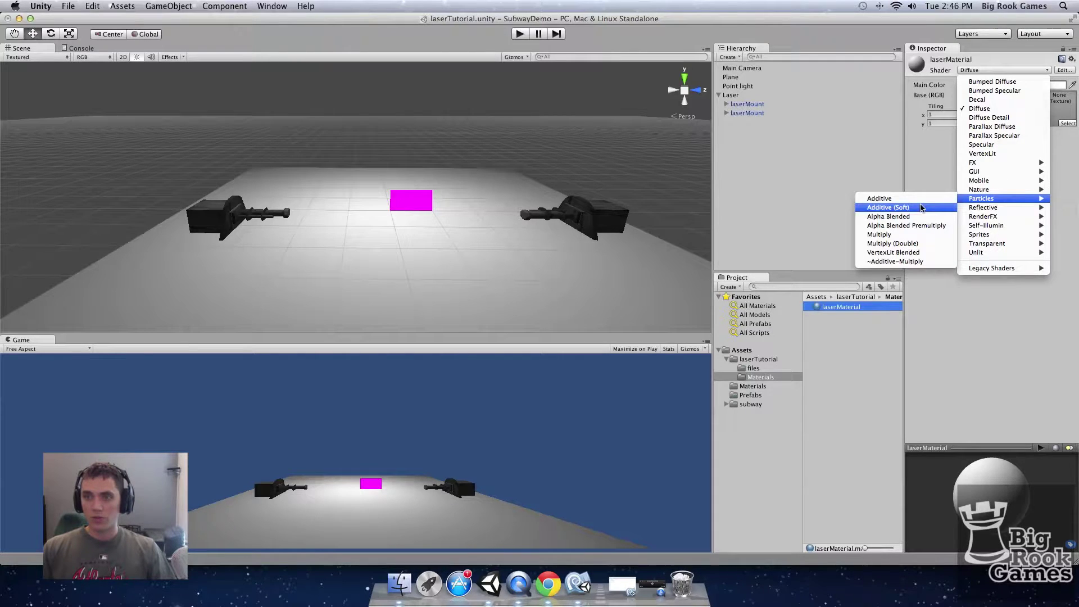
left_click(885, 199)
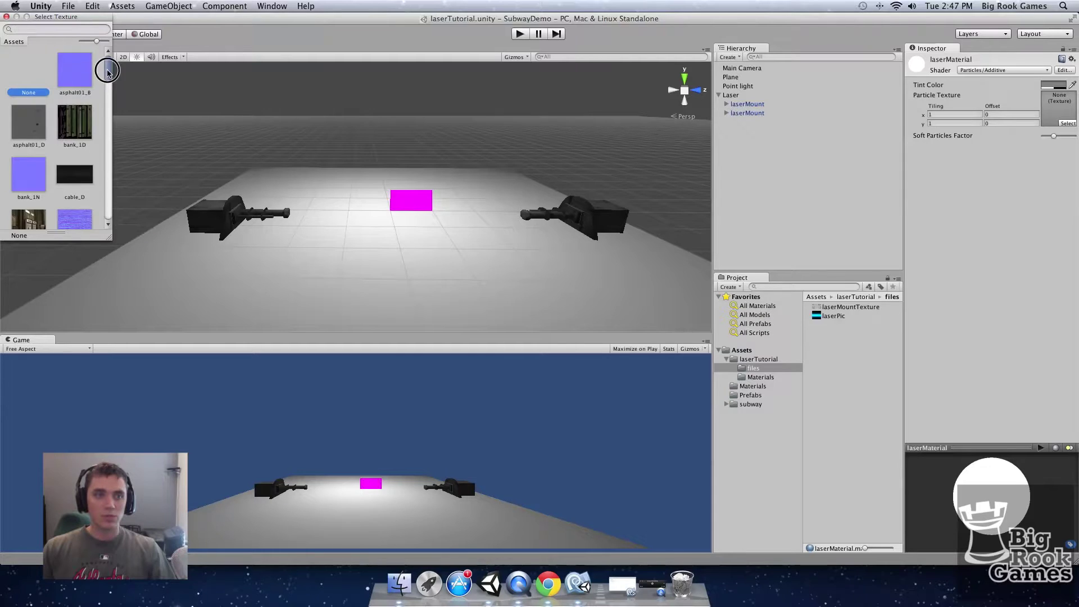
scroll(106, 86, "down", 1)
scroll(104, 87, "up", 1)
left_click_drag(107, 72, 115, 139)
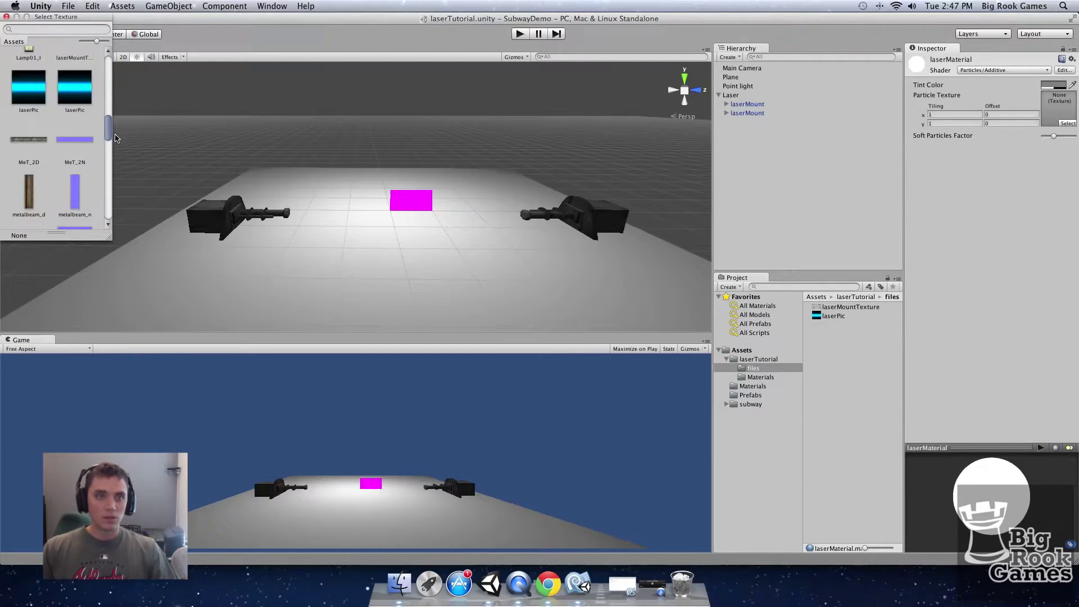
left_click(80, 88)
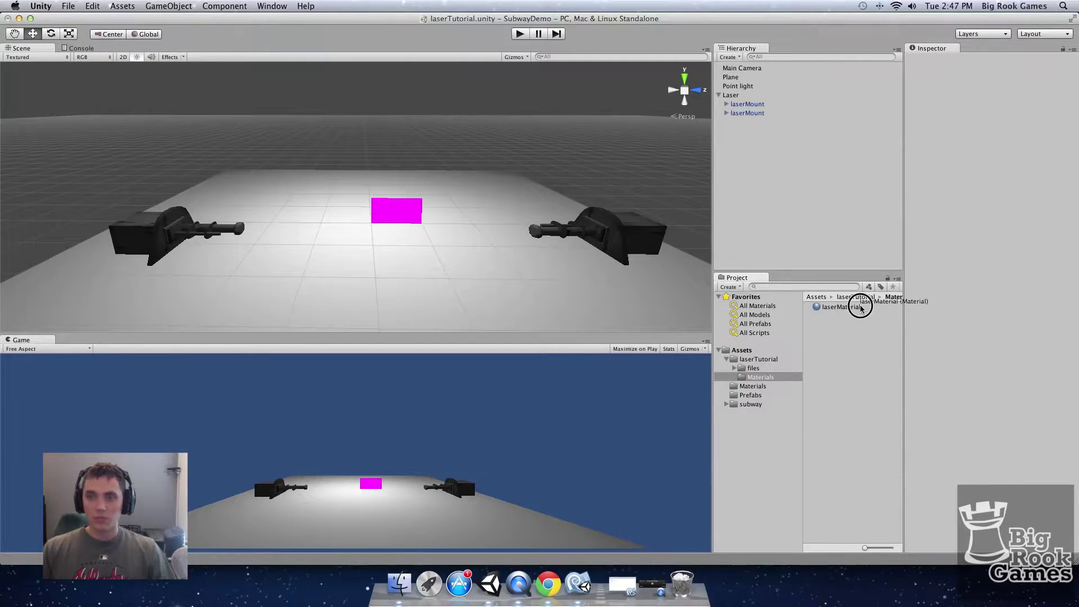
left_click_drag(860, 302, 735, 98)
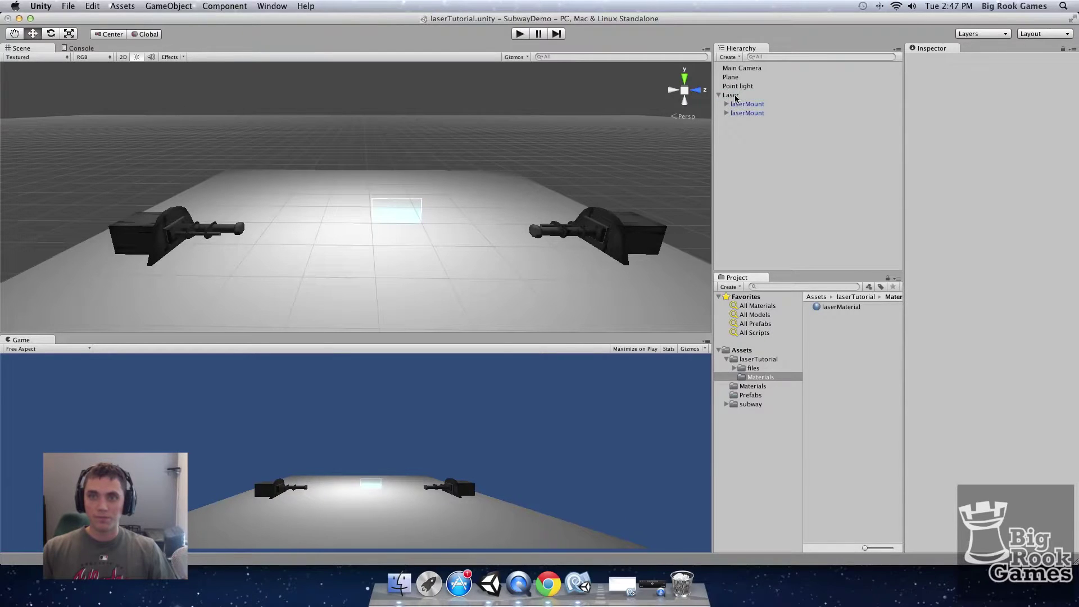
Add a new C# script named LaserScript2 to the Laser object.
left_click(732, 95)
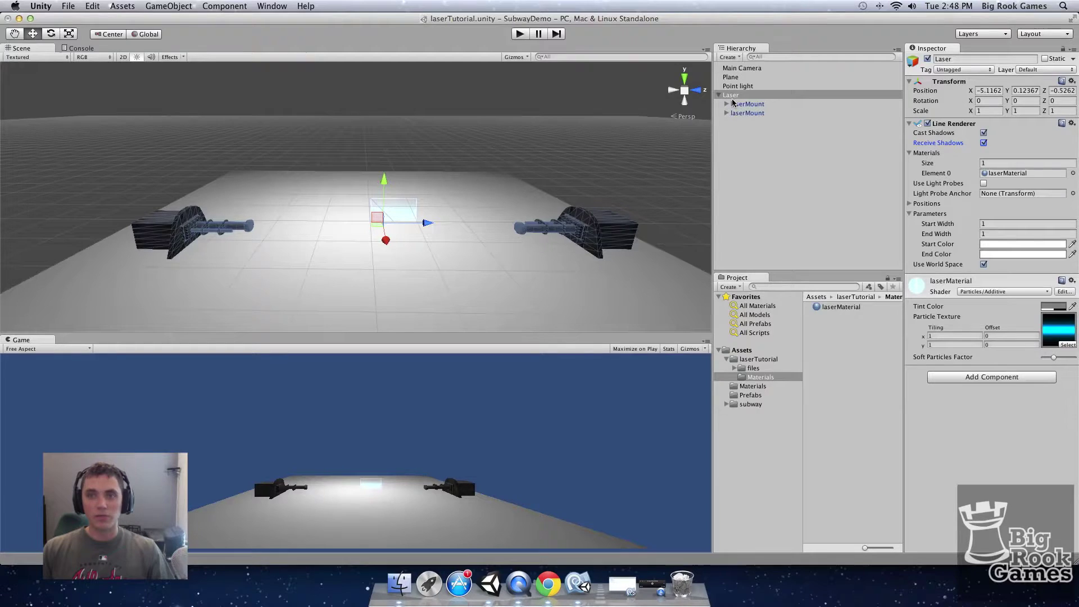
left_click(958, 378)
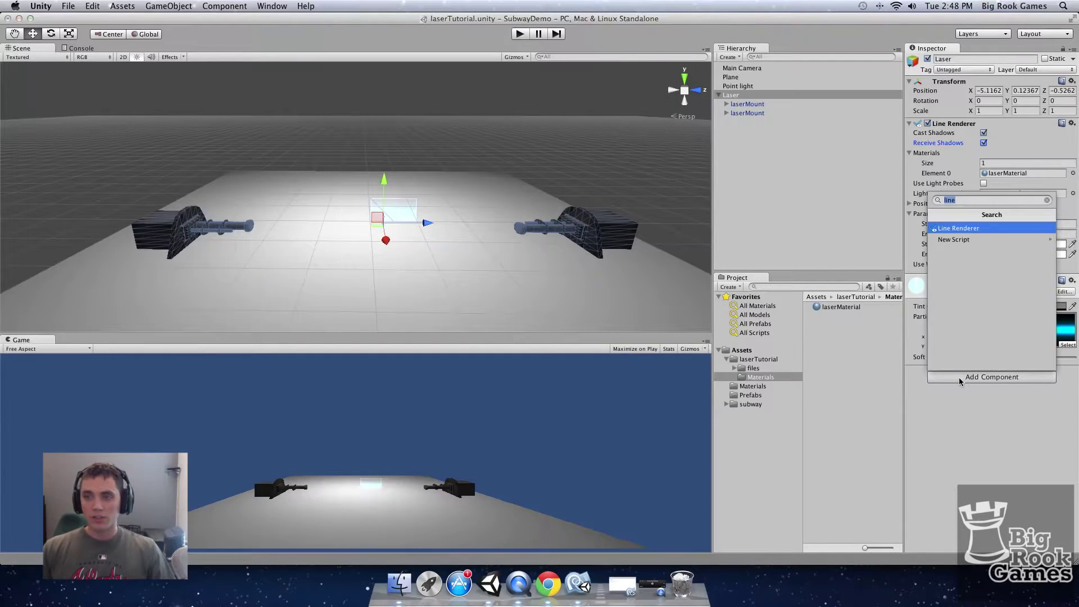
type("script")
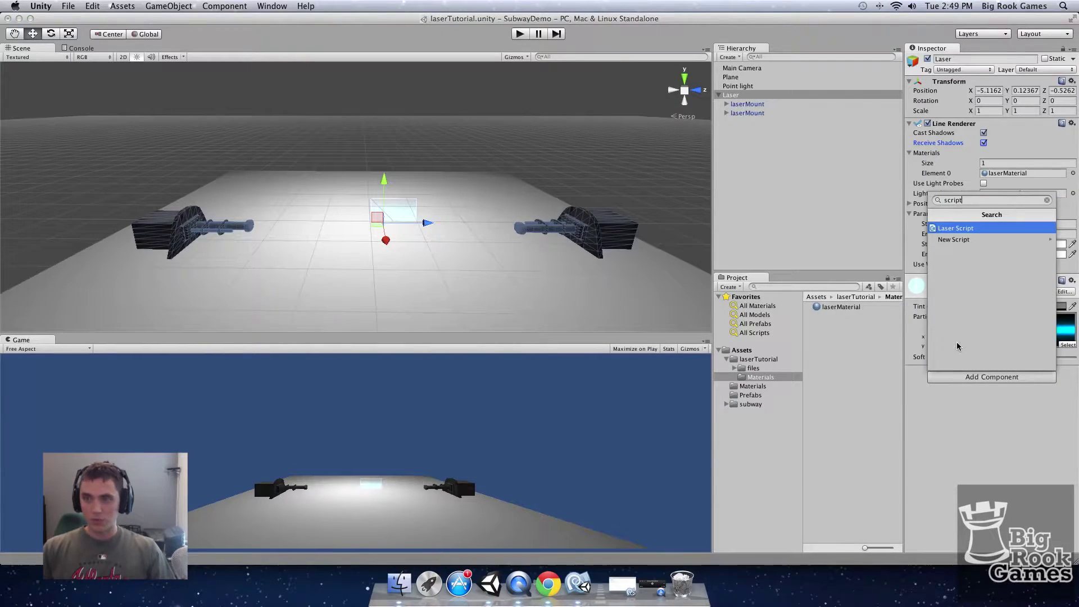
left_click(993, 241)
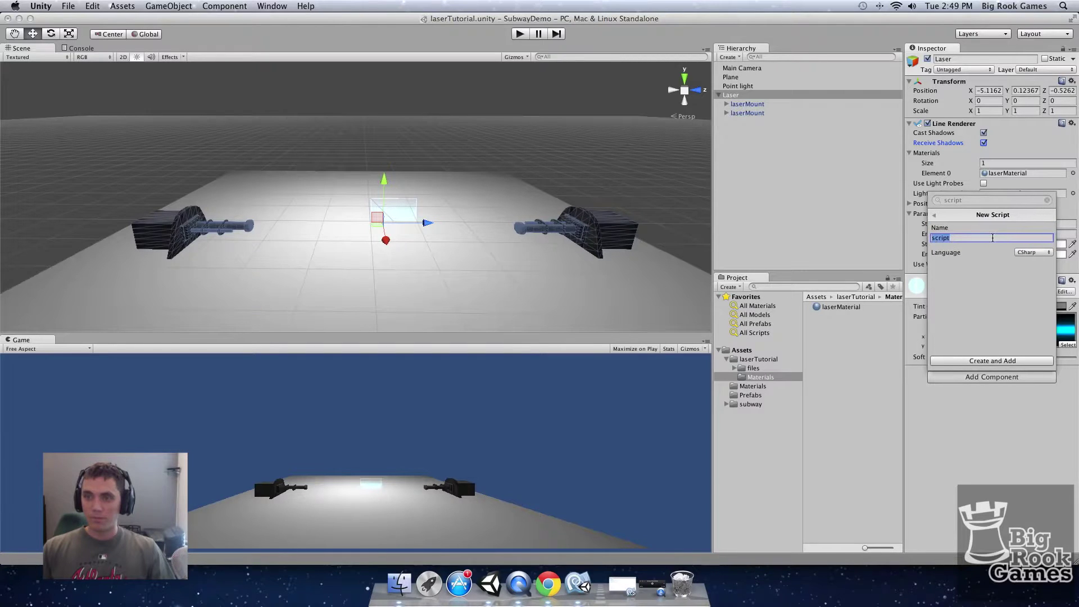
type("Las")
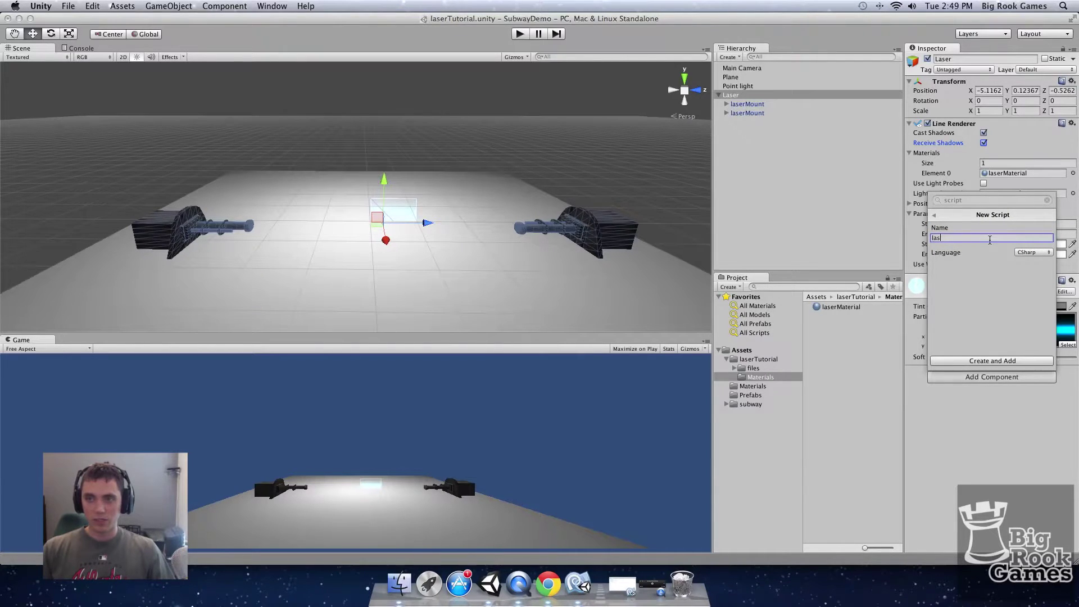
type("erScript2")
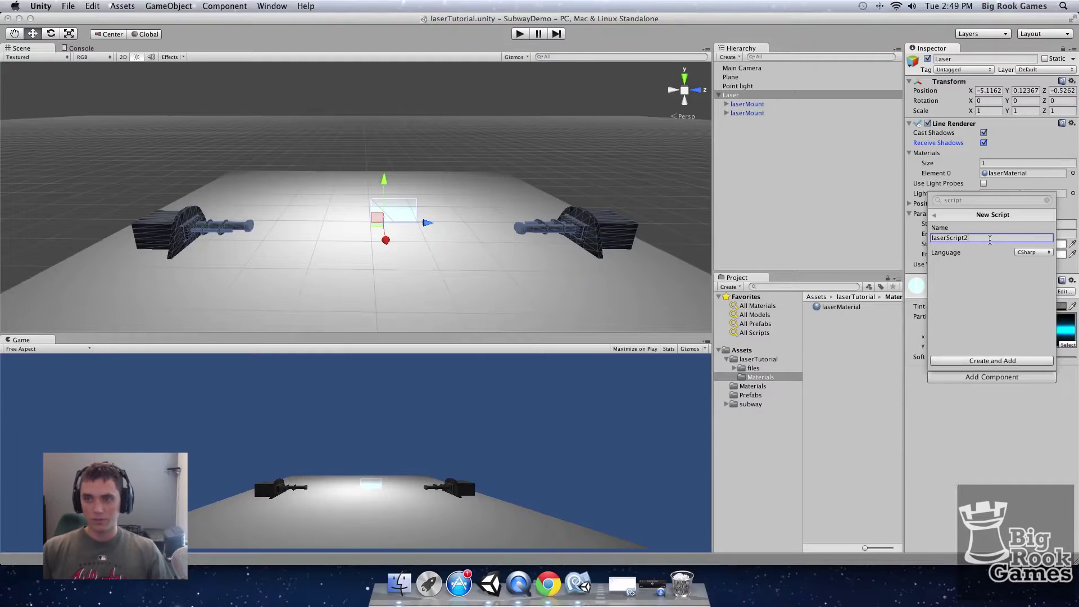
key("Return")
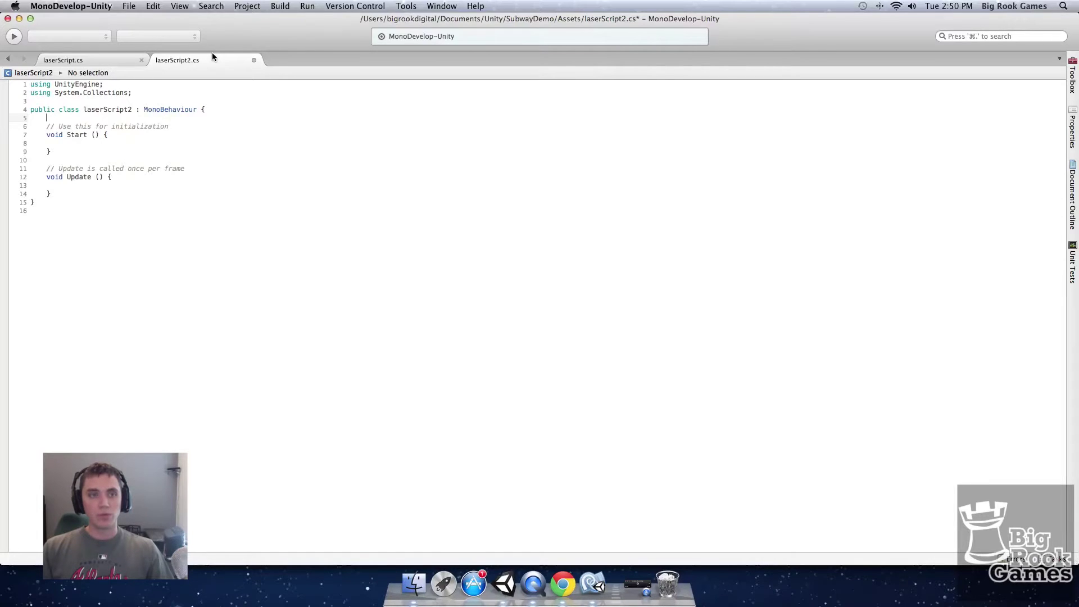
Declare public Transform fields startPoint and endPoint and a LineRenderer laserLine.
type("public Transform")
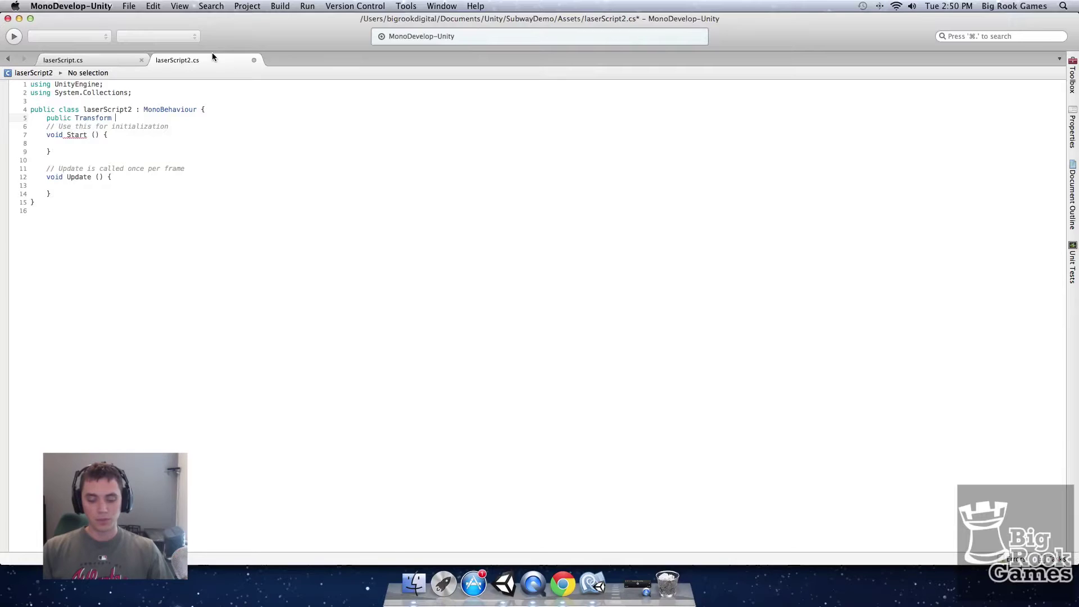
type(" startPo")
type("int;")
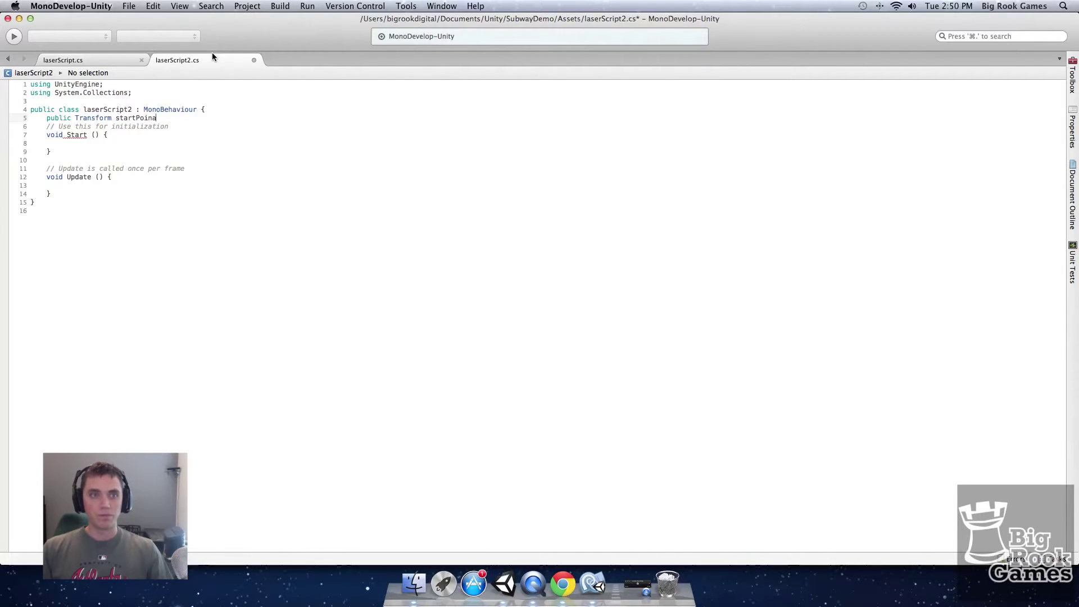
key("Return")
type("public")
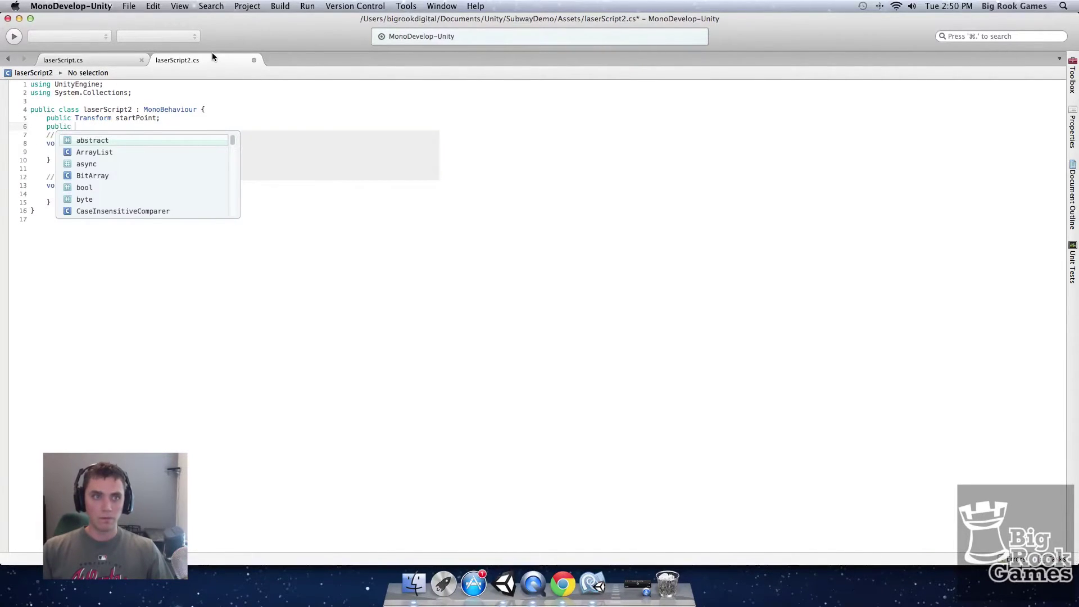
type(" Transform endPoint;")
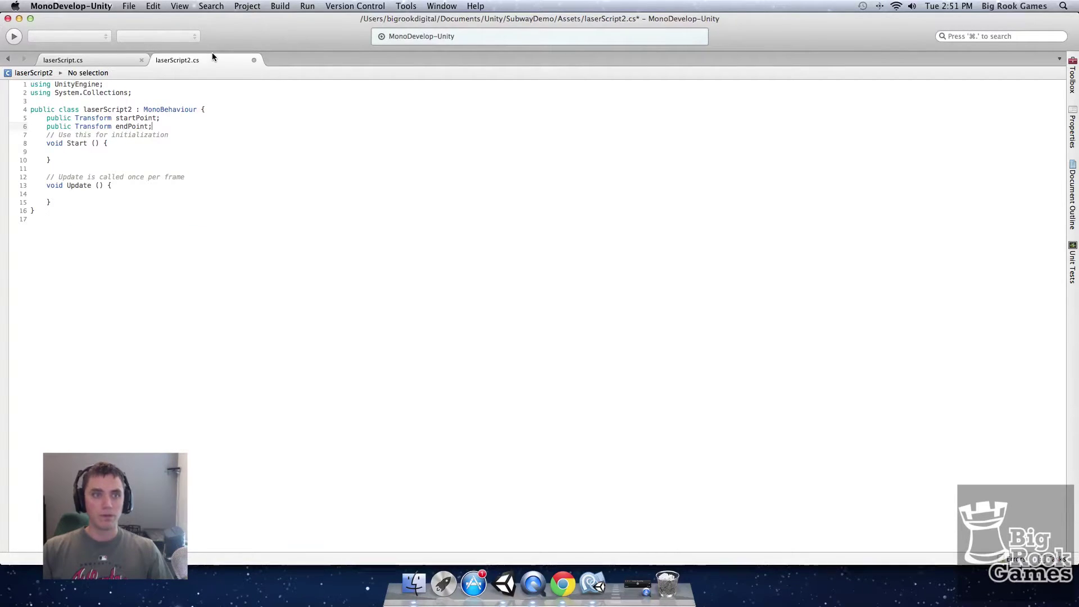
key("Return")
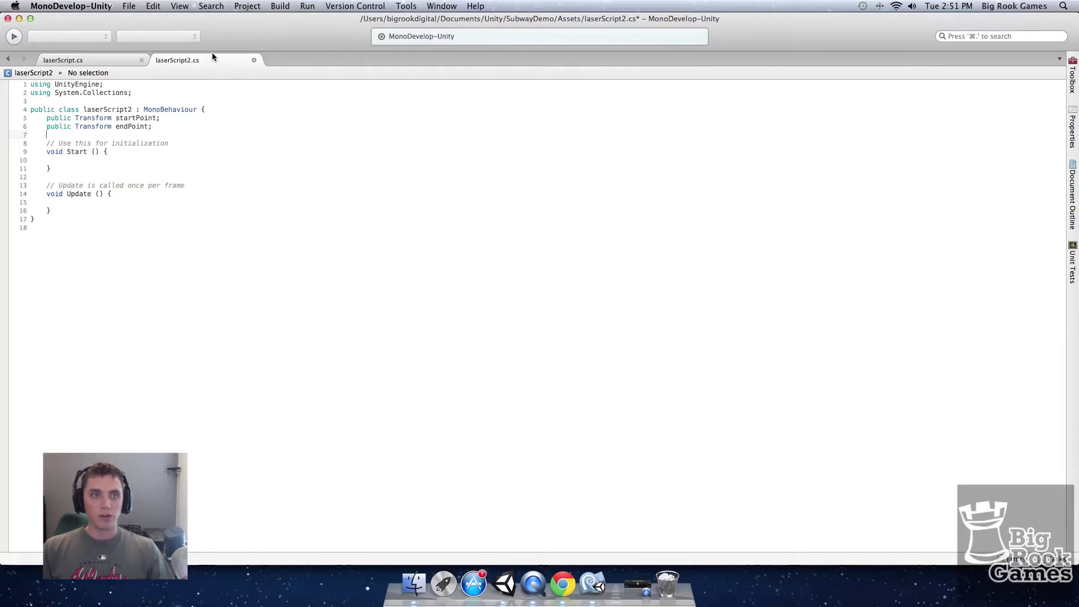
type("LineRenderer laserLine")
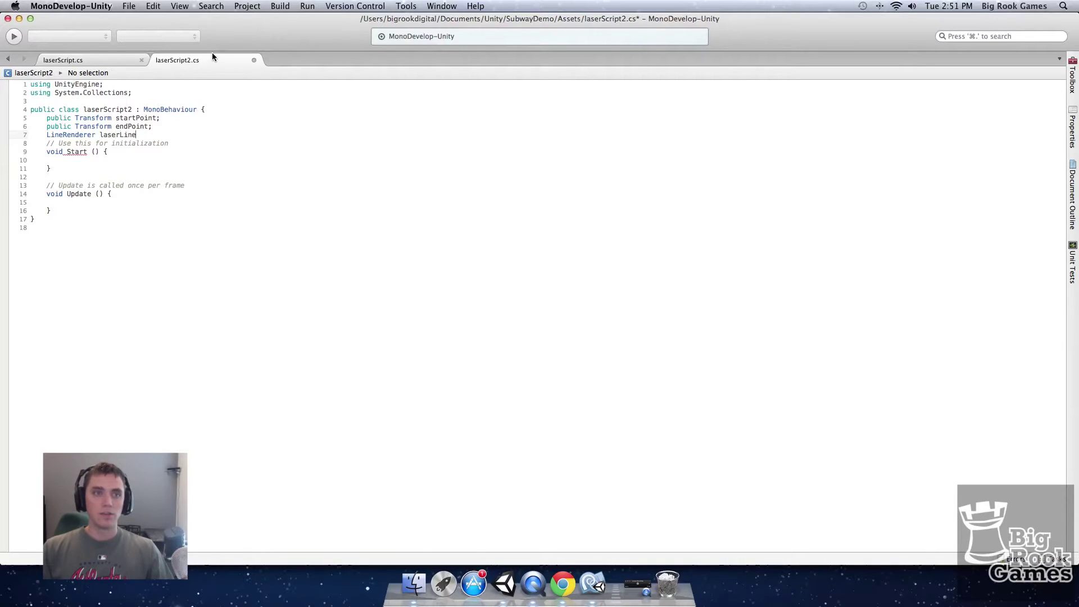
type(";")
In Start, assign laserLine from GetComponent<LineRenderer>() and set its width to .2f.
key("Down")
key("Down")
key("Down")
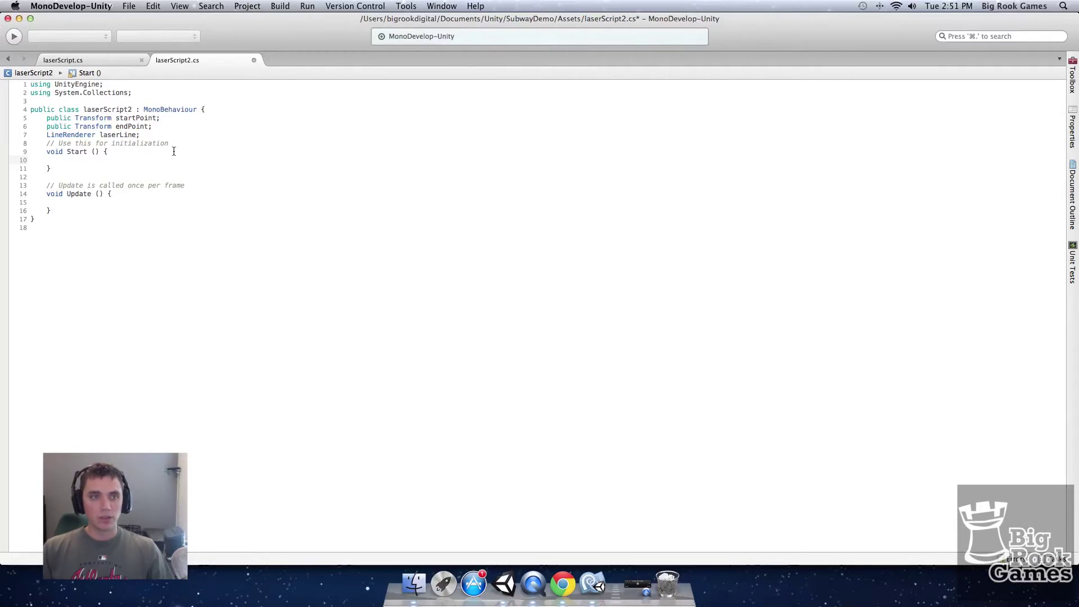
type("laserLi")
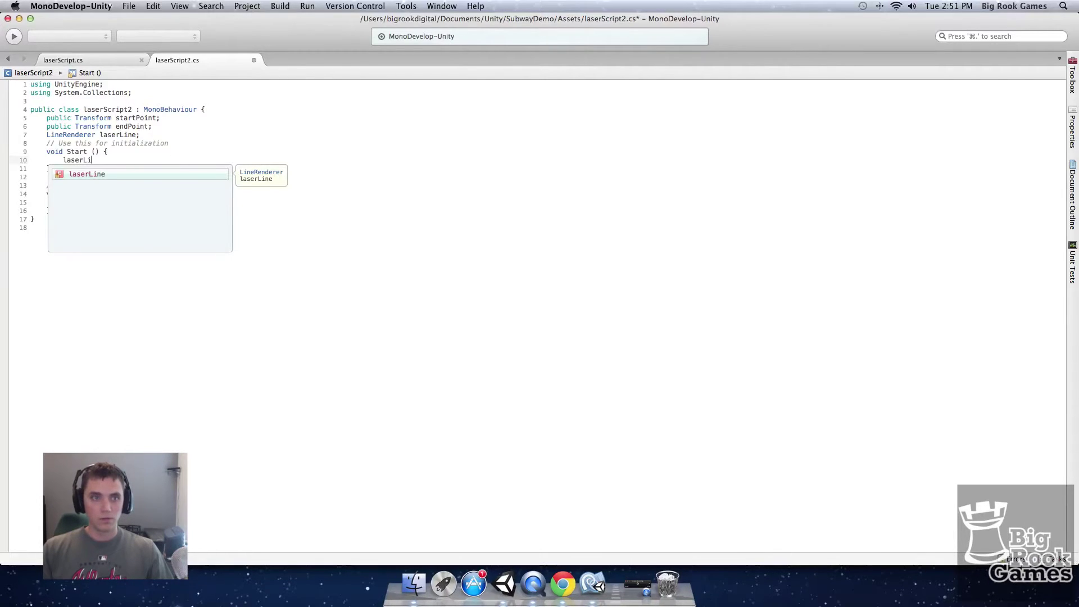
type("ne = GetComponent")
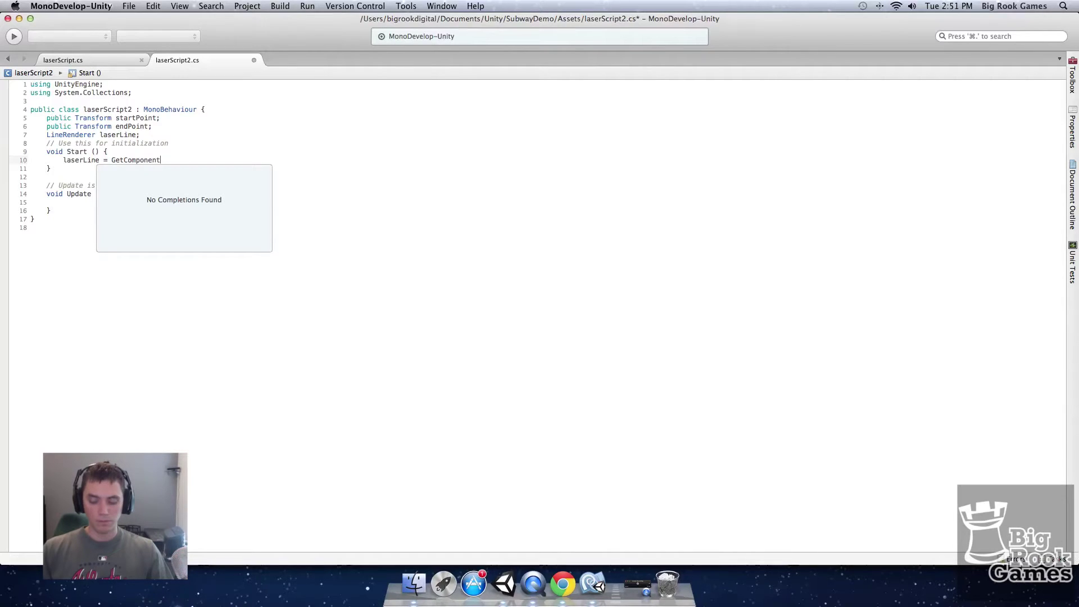
type("<LineRenderer")
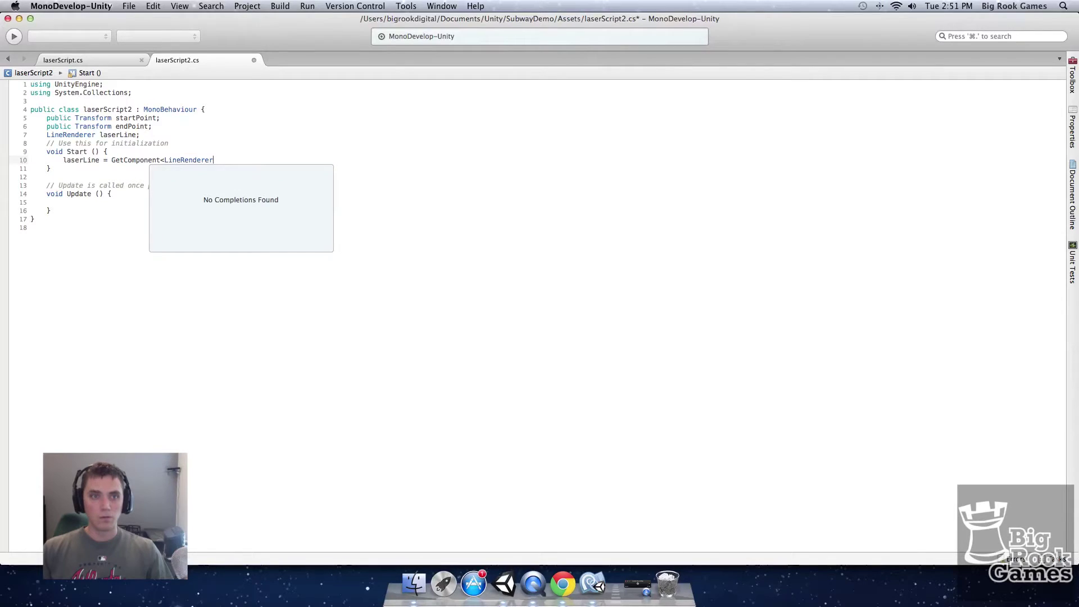
type("> ();")
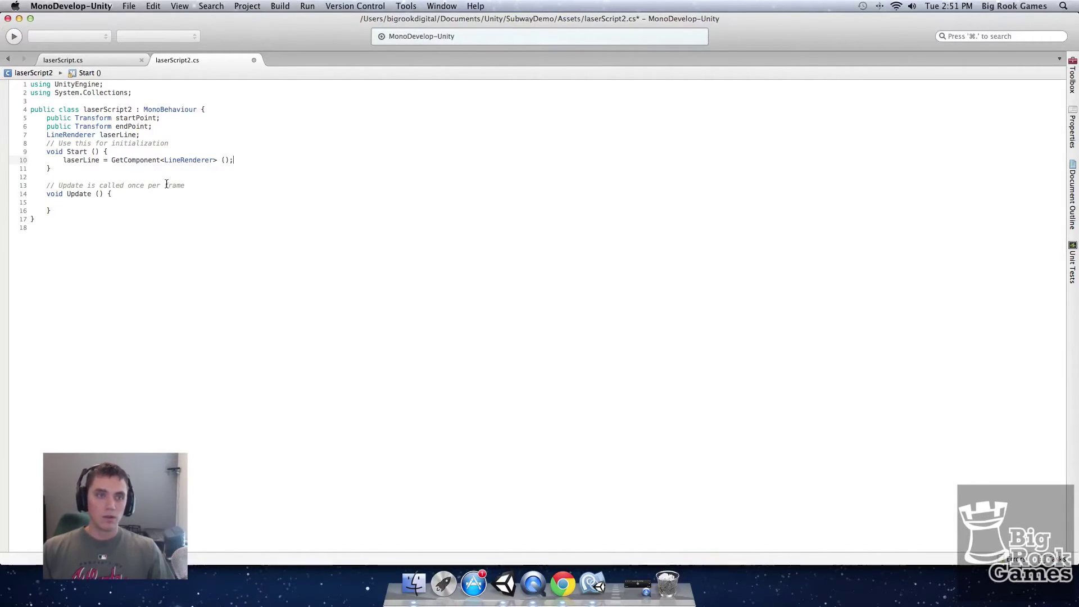
key("Return")
type("laser")
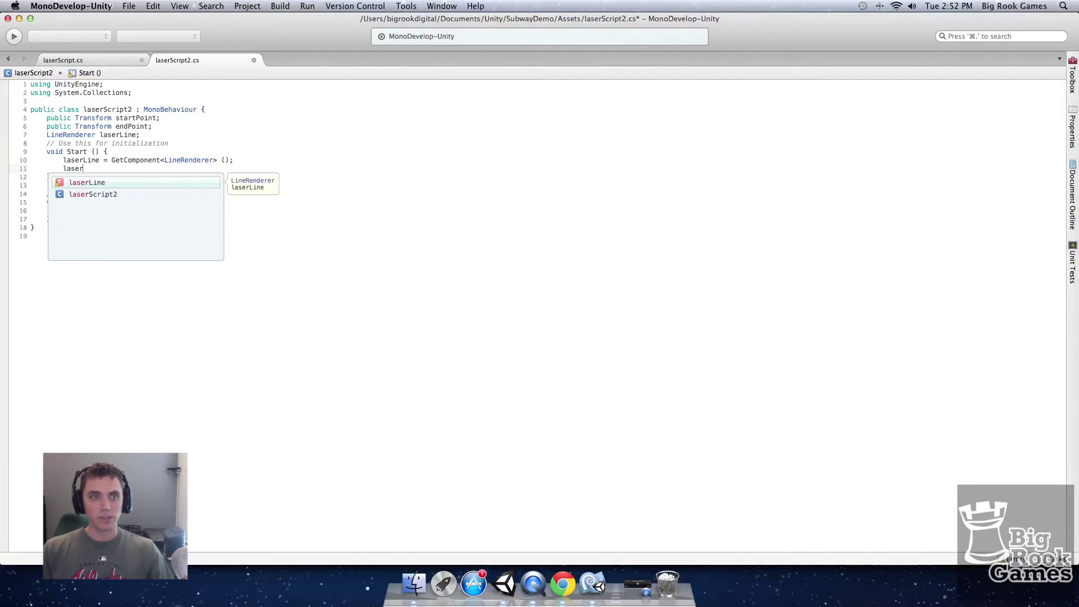
type("Line.SetWidth(.2f,")
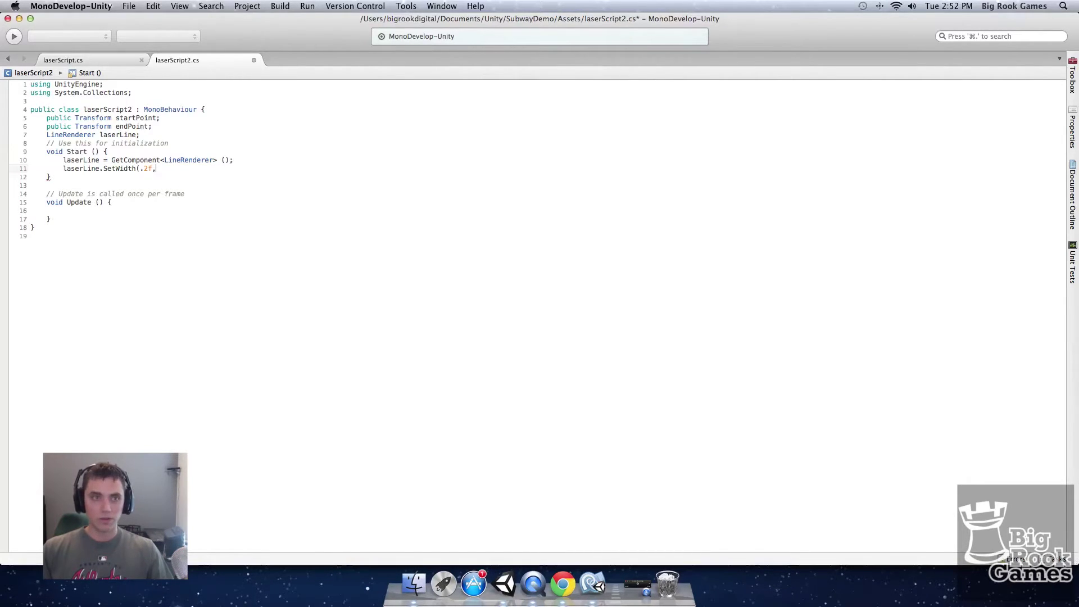
type("2f);")
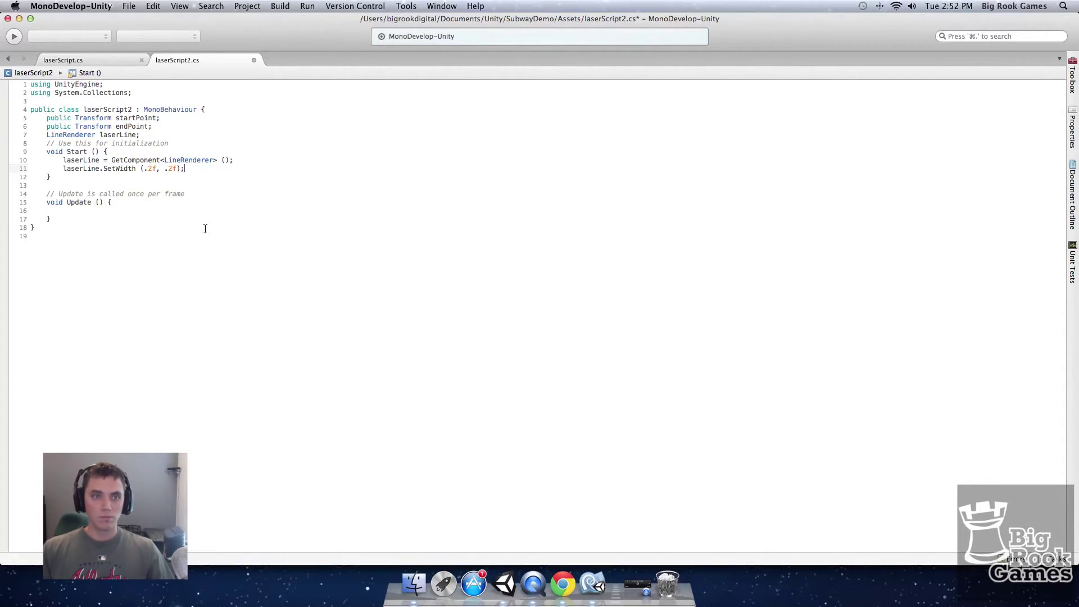
key("super+equal")
key("super+equal")
key("super+equal")
left_click(207, 320)
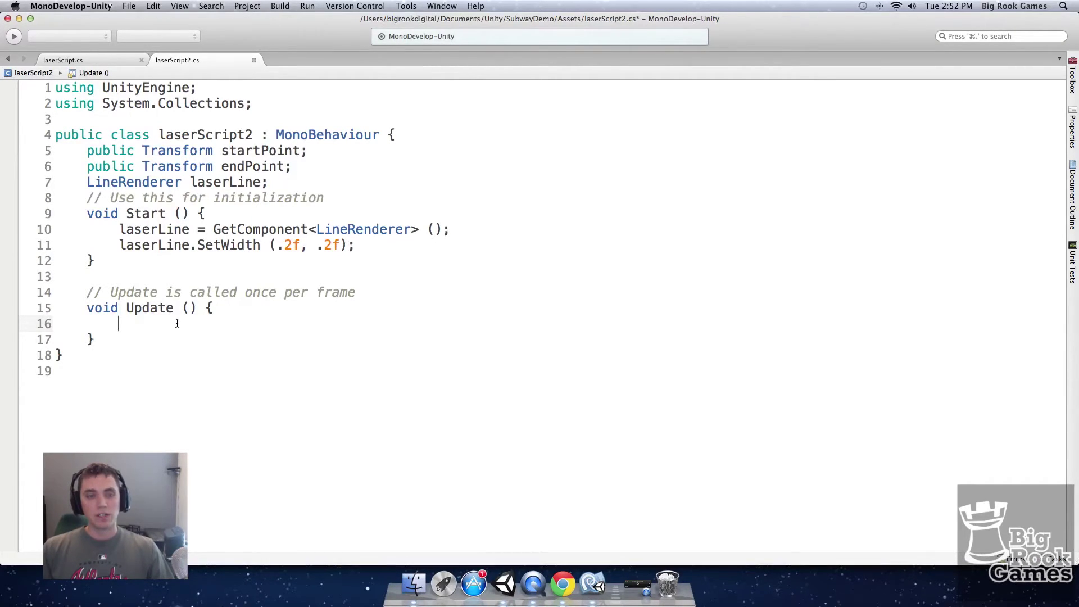
In Update, add SetPosition calls for index 0 with startPoint and index 1 with endPoint.
type("laserLin")
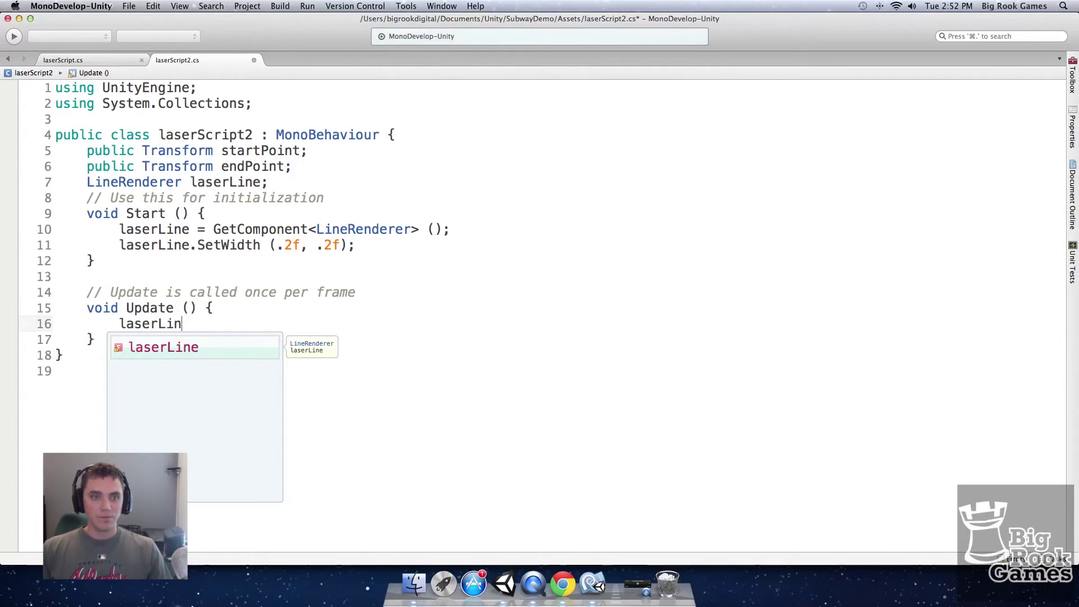
type("e.SetPosi")
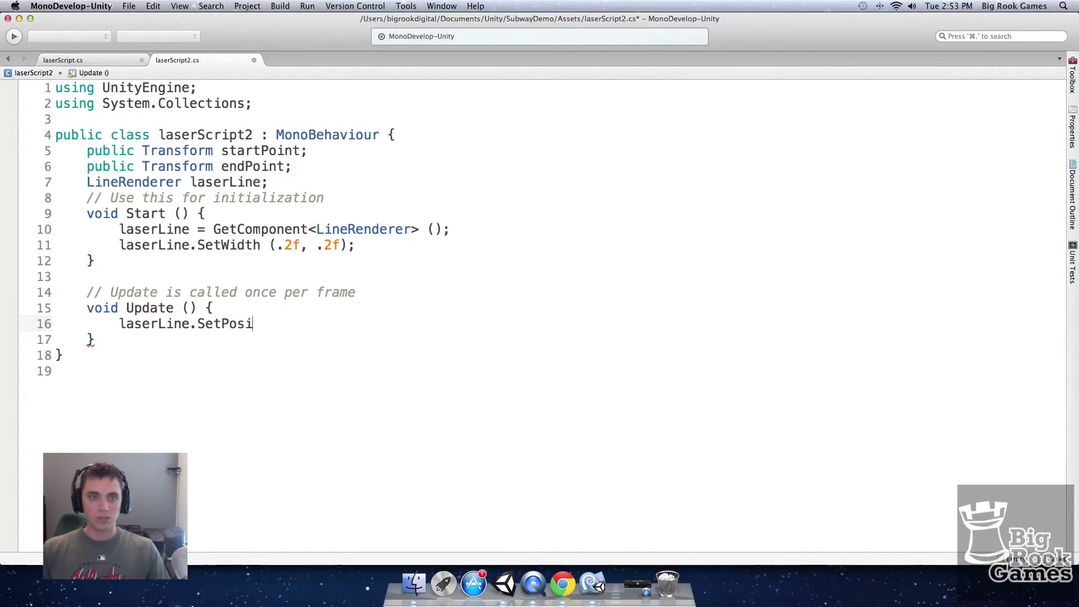
type("tion(0, start")
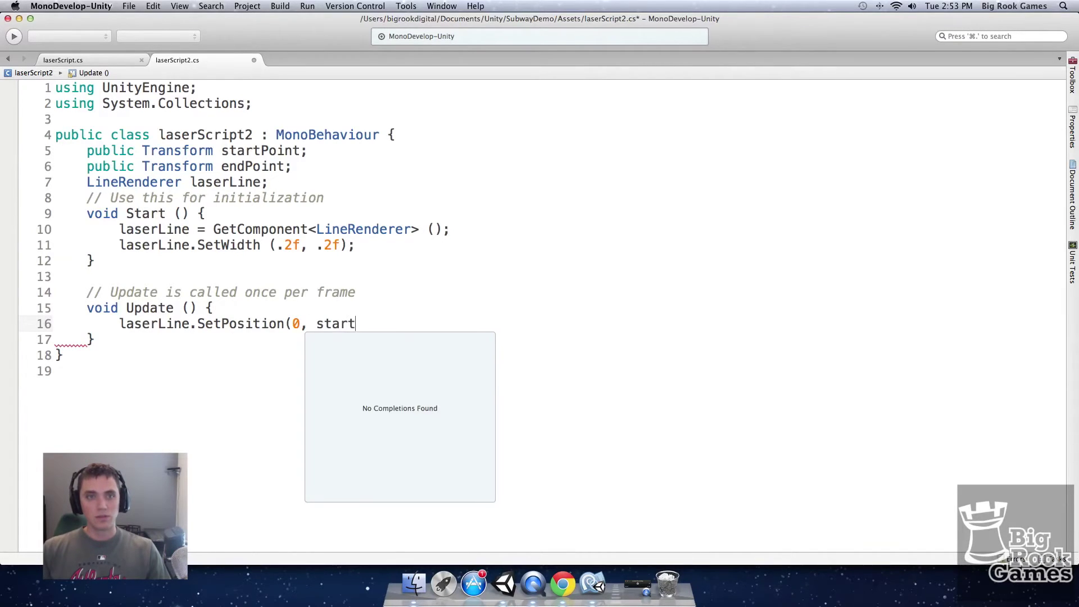
type(");")
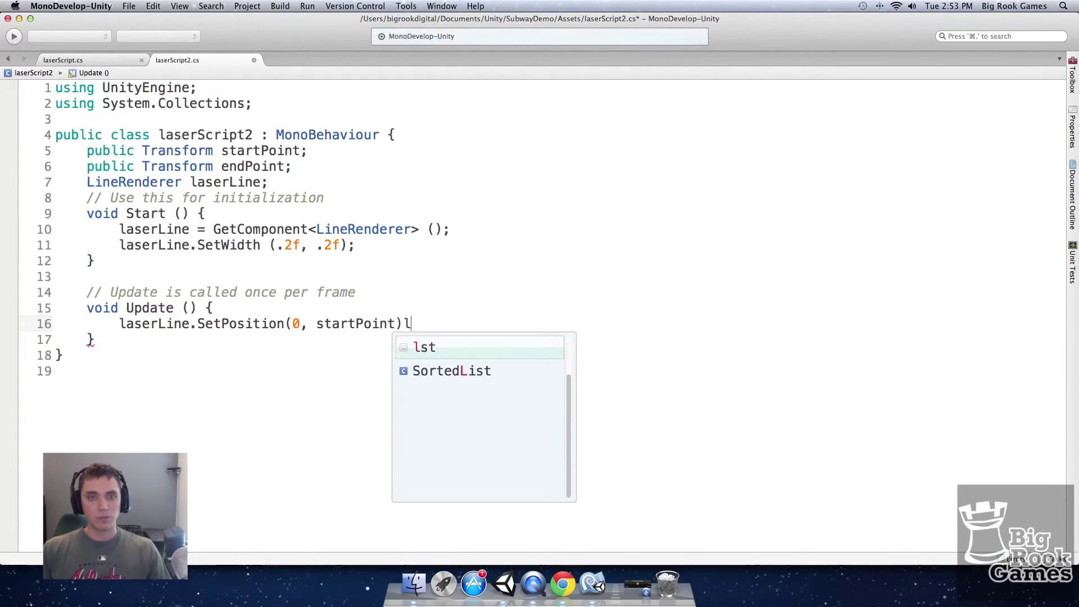
key("Return")
key("Return")
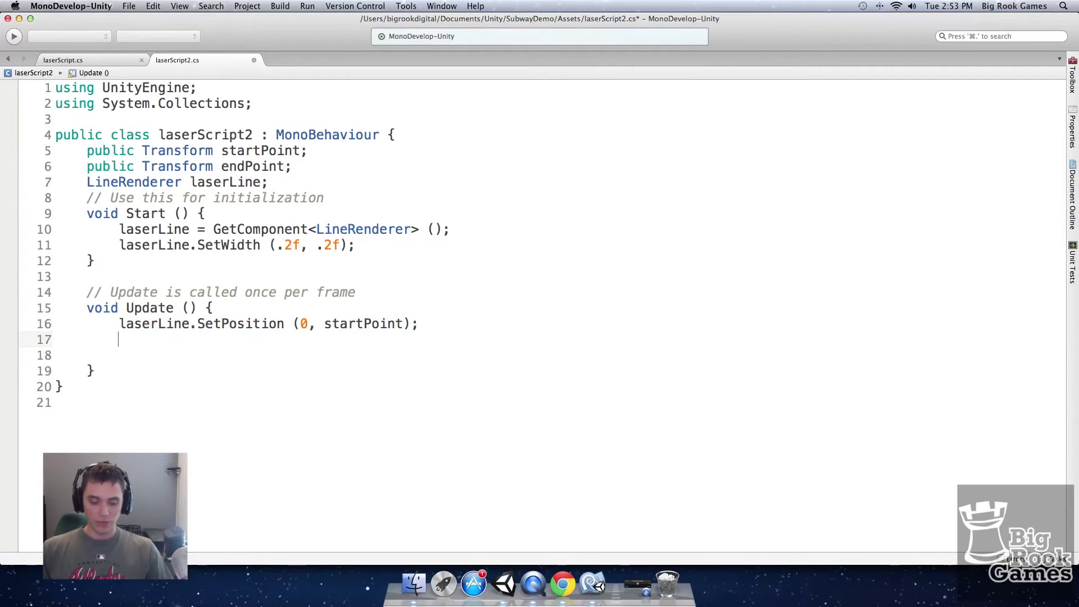
type("laserLine.SetPosition (0, startPoint);")
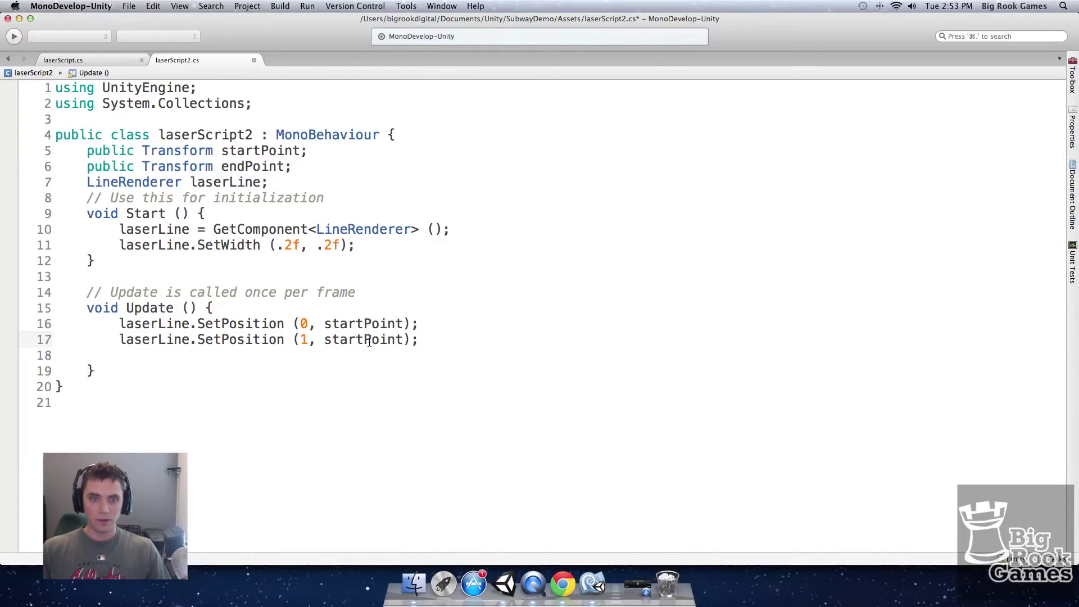
left_click_drag(364, 340, 326, 338)
type("end")
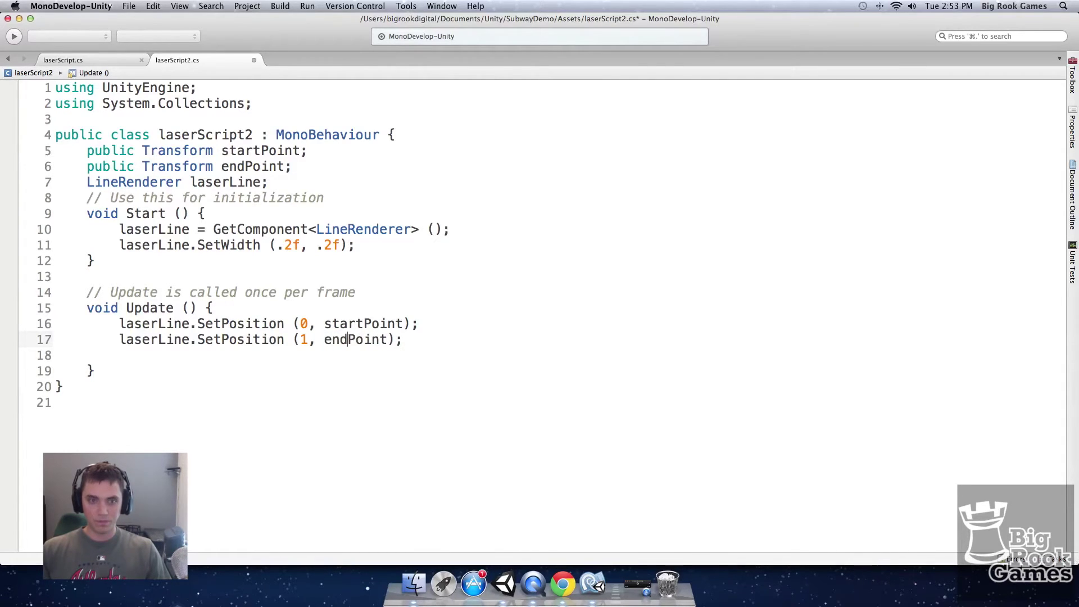
key("super+s")
Append .position to startPoint and endPoint in both calls and save laserScript2.
left_click(360, 325)
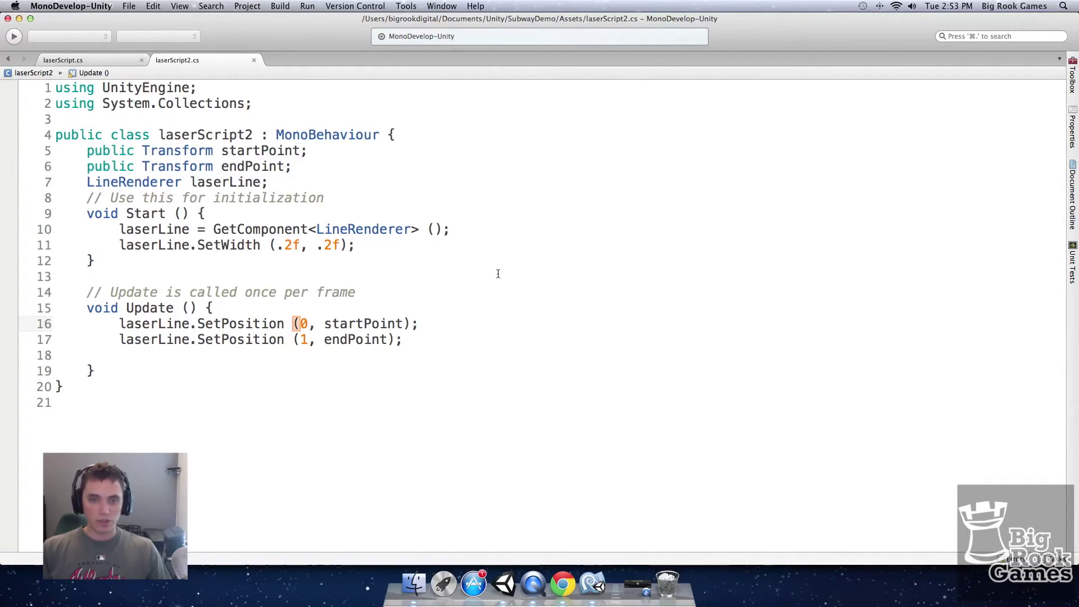
type(",o")
key("BackSpace")
key("BackSpace")
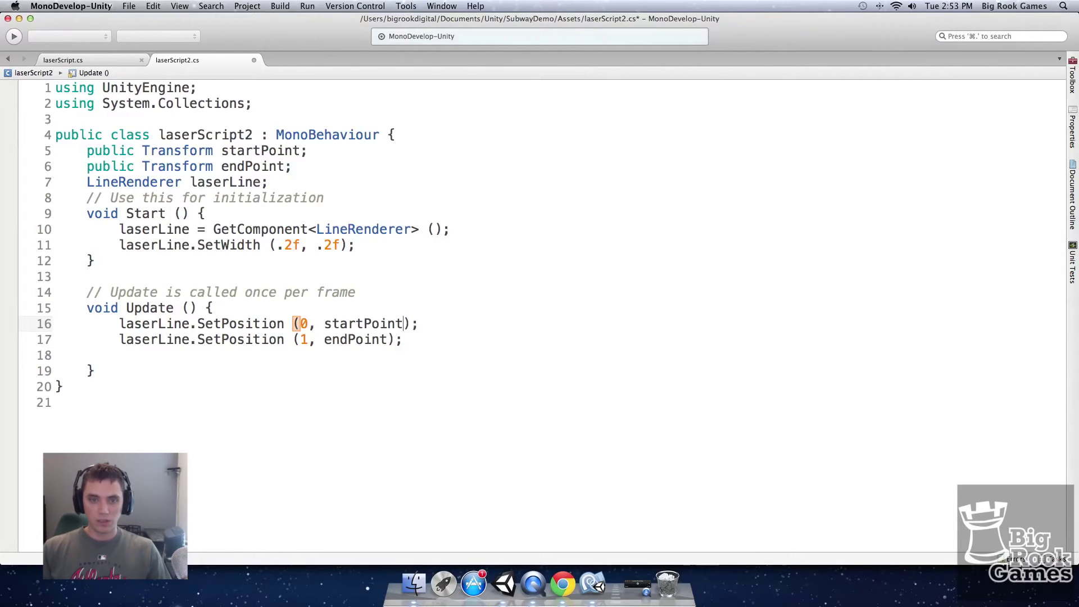
type(".position")
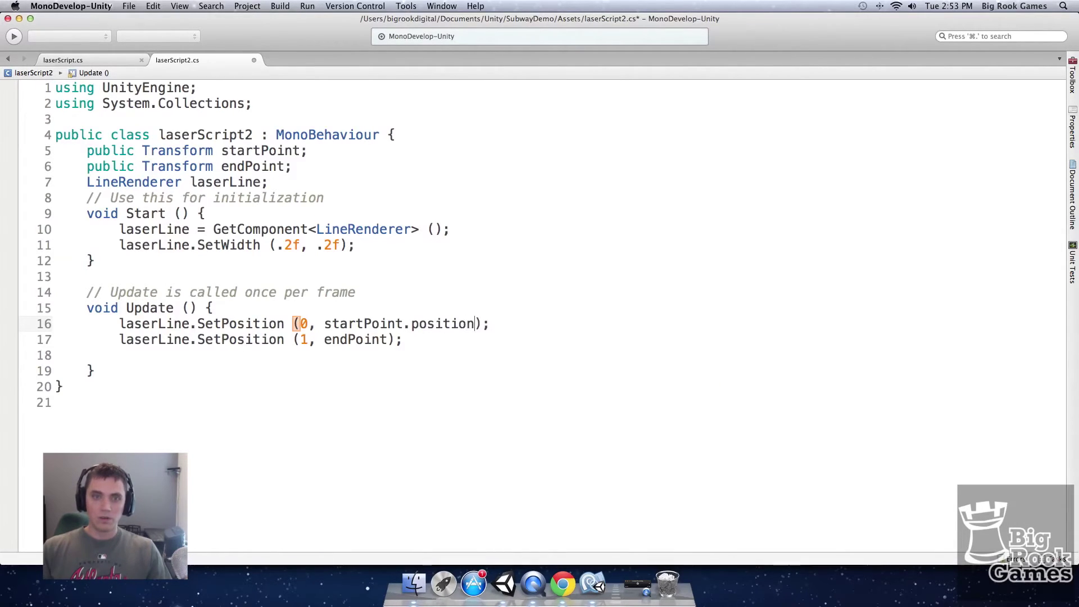
left_click(384, 338)
type(".")
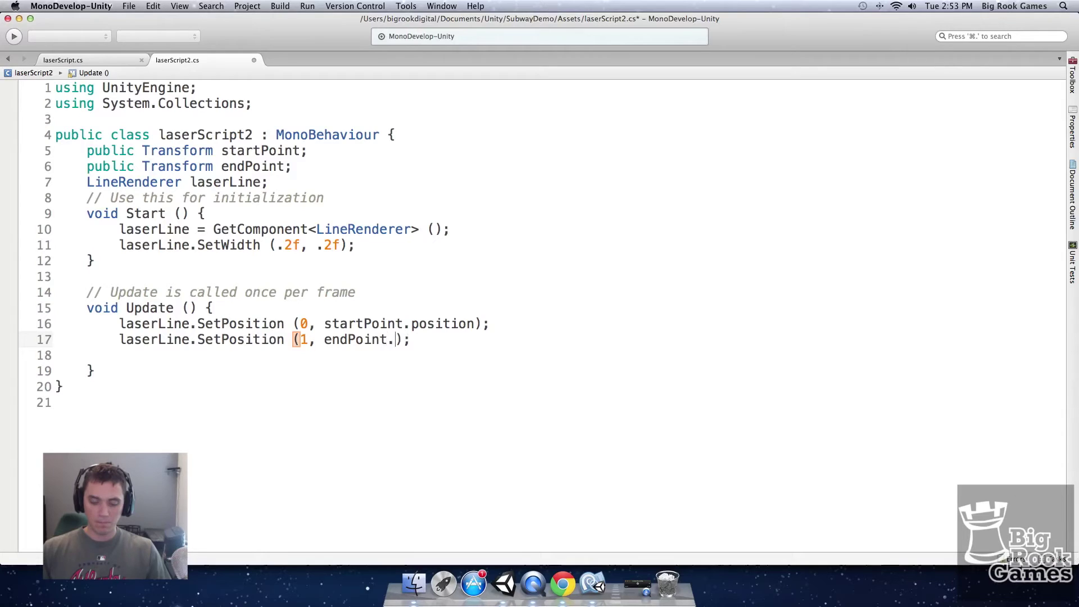
type("position")
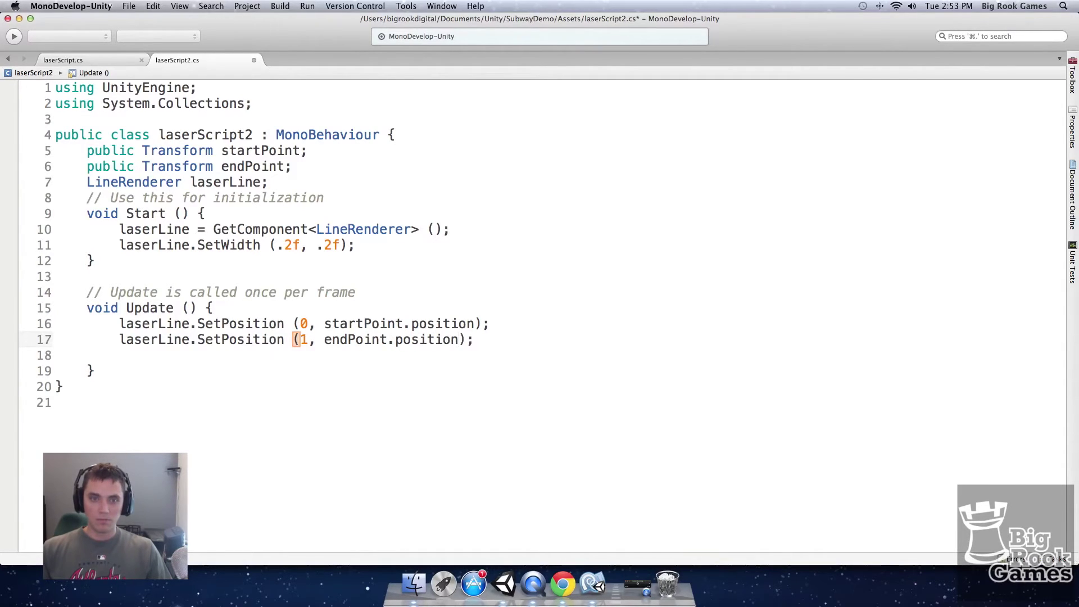
key("super+s")
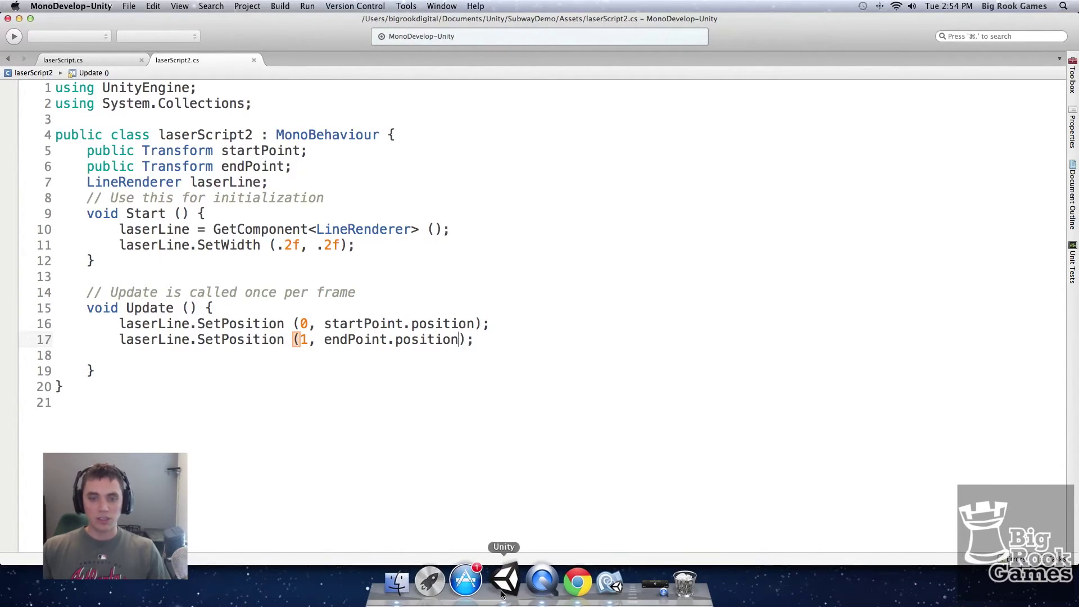
Back in Unity, assign the first laserMount's Barrel as the script's Start Point.
left_click(498, 587)
left_click(741, 95)
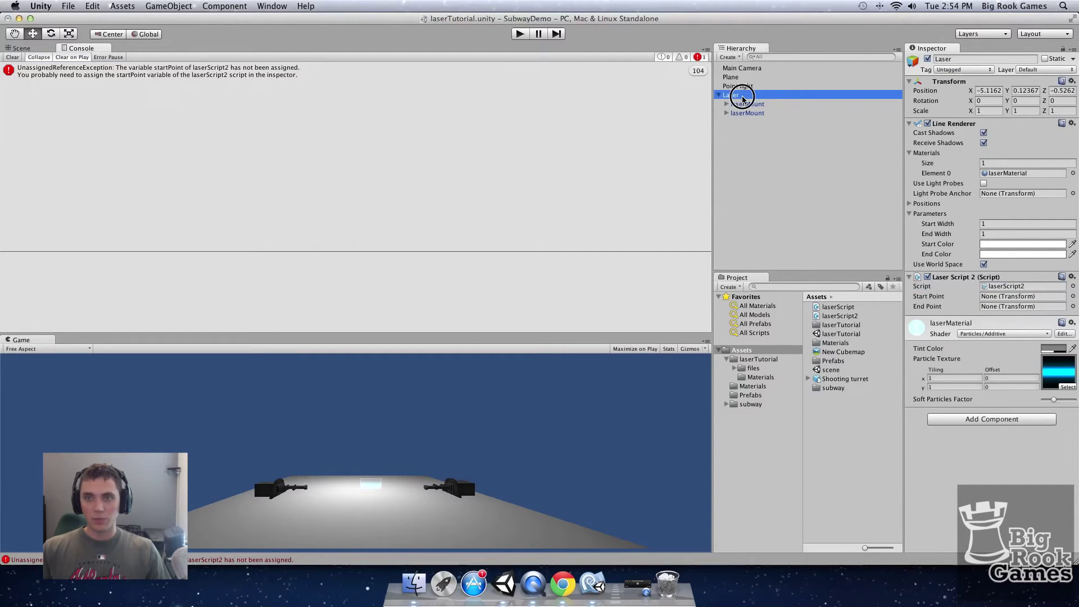
left_click(746, 104)
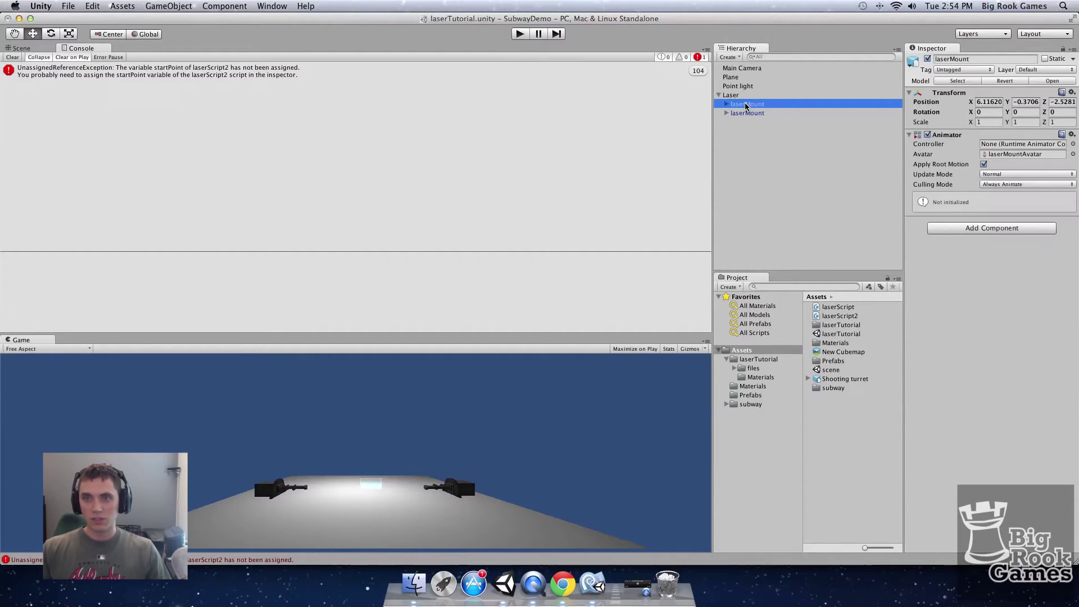
left_click(726, 104)
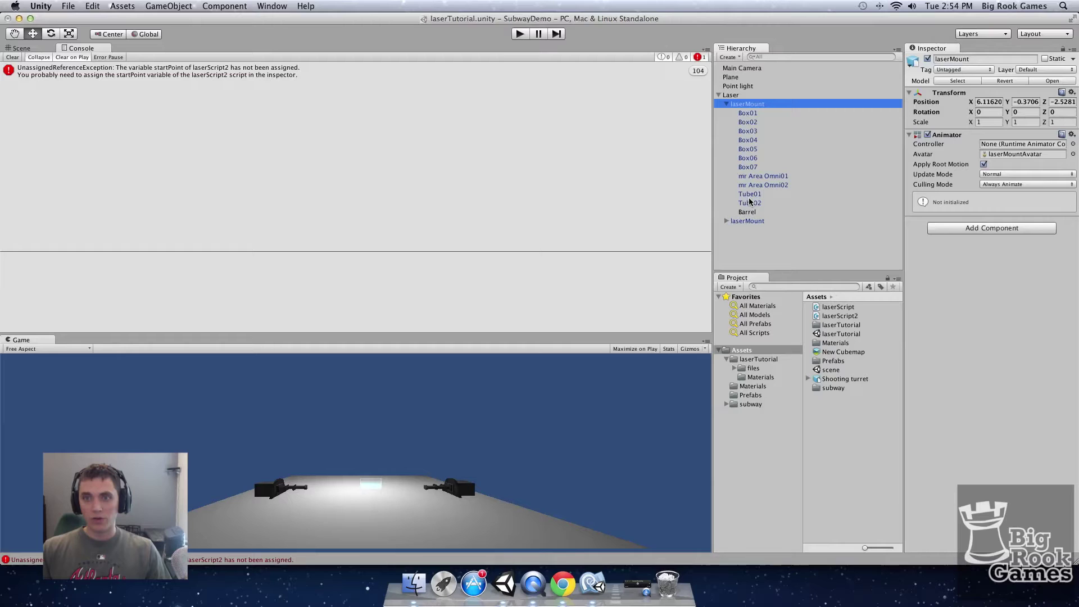
left_click(732, 96)
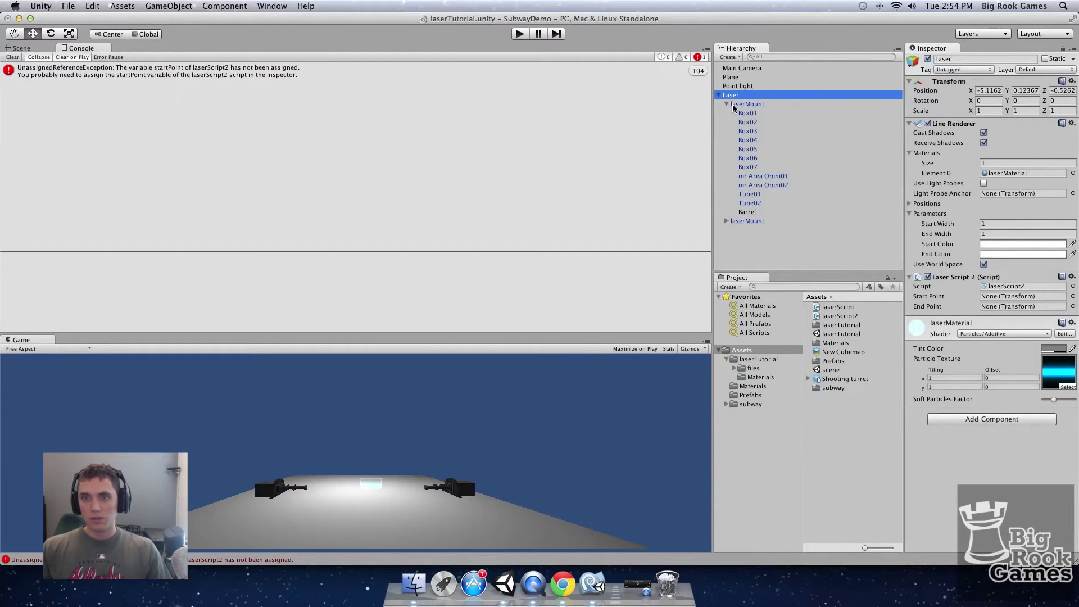
left_click_drag(754, 213, 995, 299)
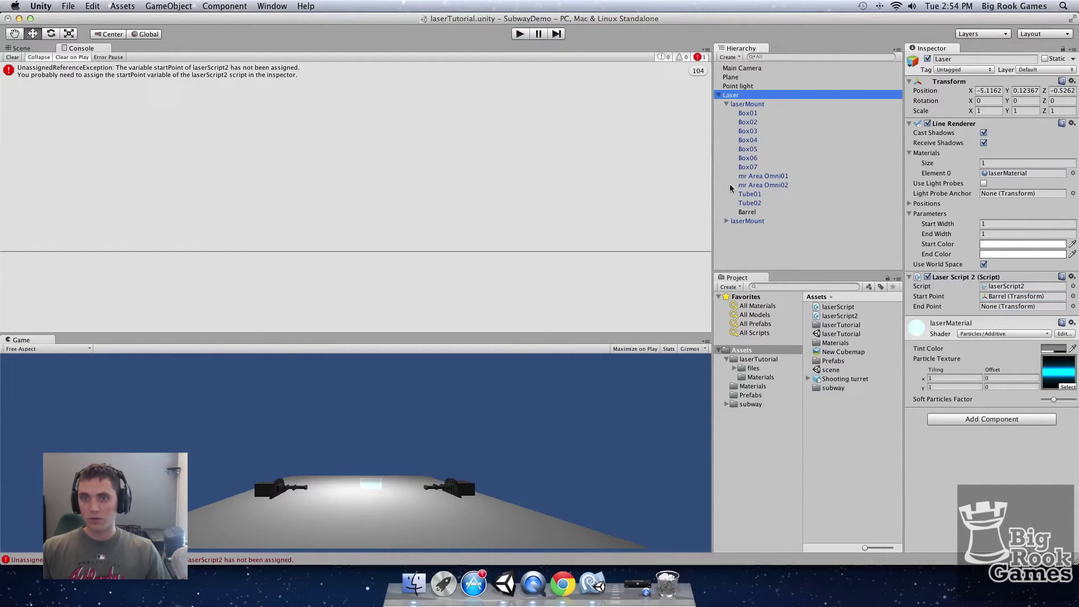
Assign the second laserMount's Barrel as End Point and play the scene.
left_click(727, 221)
scroll(759, 243, "down", 3)
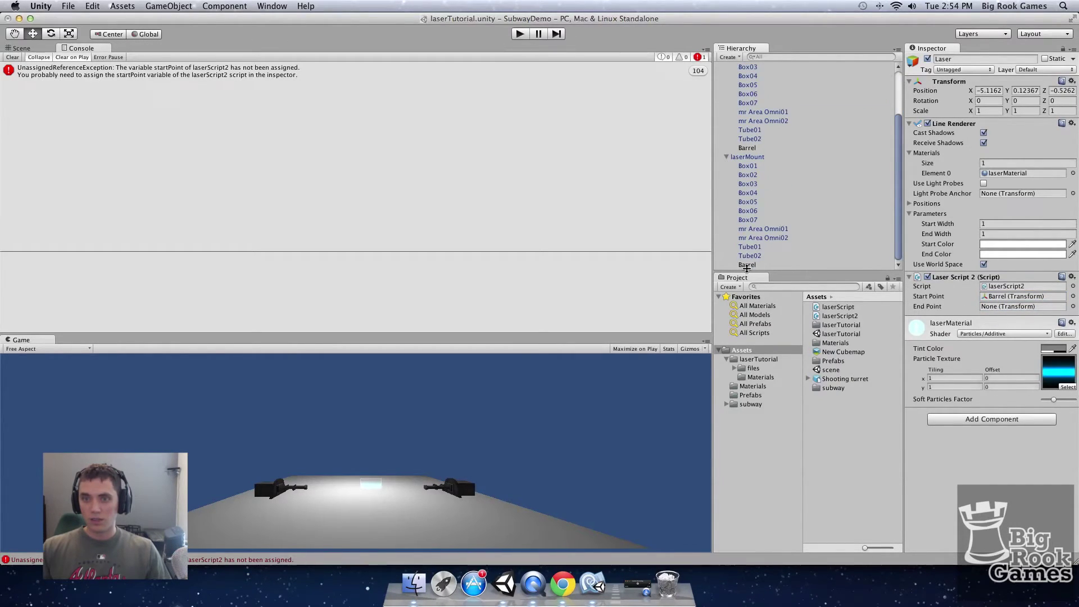
left_click_drag(747, 267, 1000, 305)
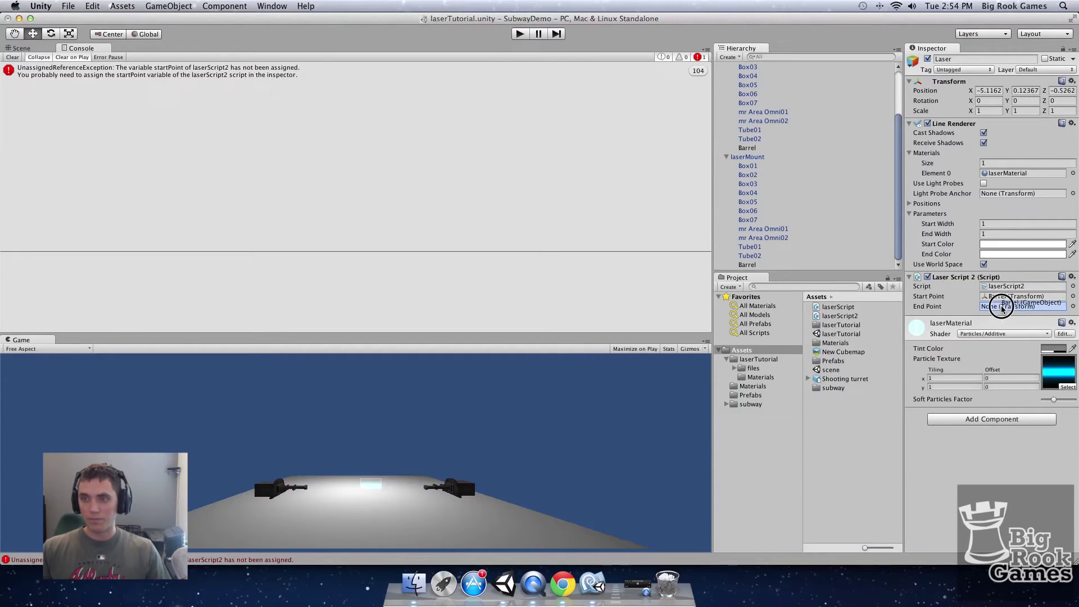
key("super+p")
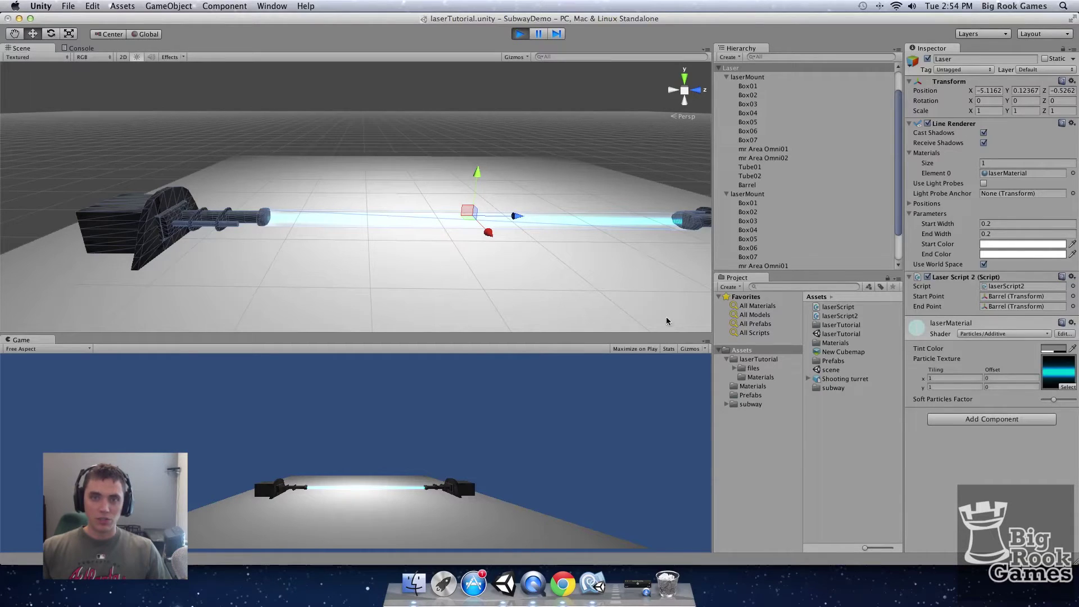
scroll(551, 308, "down", 2)
middle_click_drag(549, 306, 524, 289)
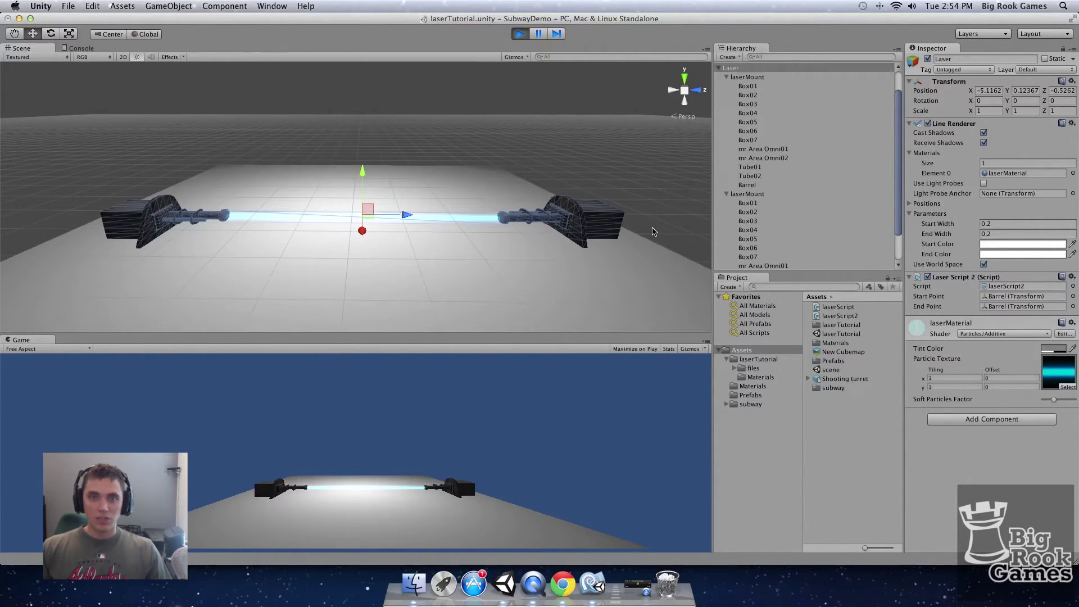
scroll(752, 217, "up", 2)
left_click(747, 213)
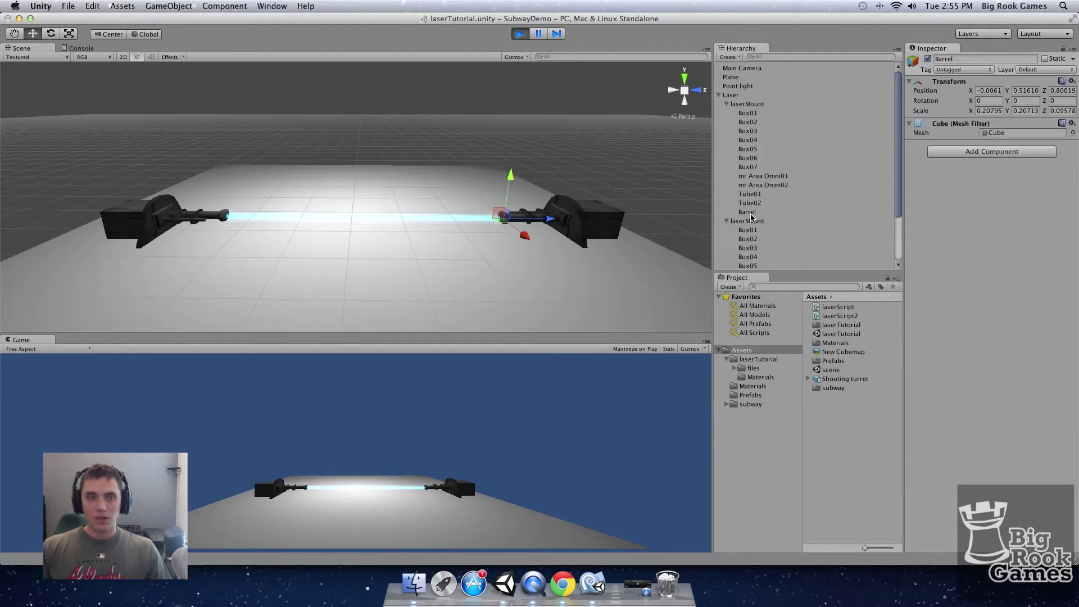
left_click(752, 214)
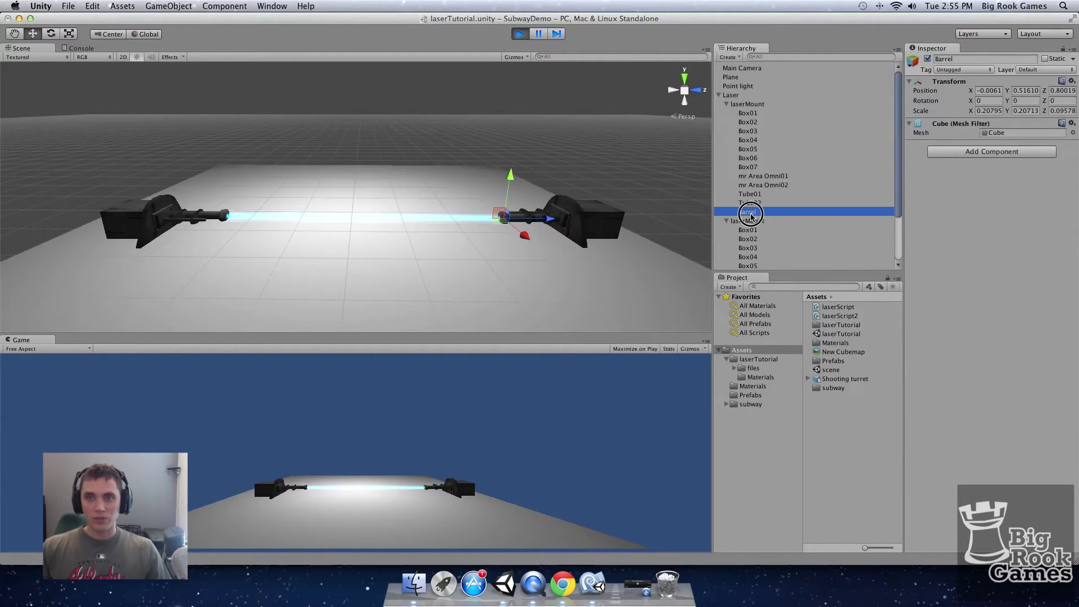
right_click(753, 217)
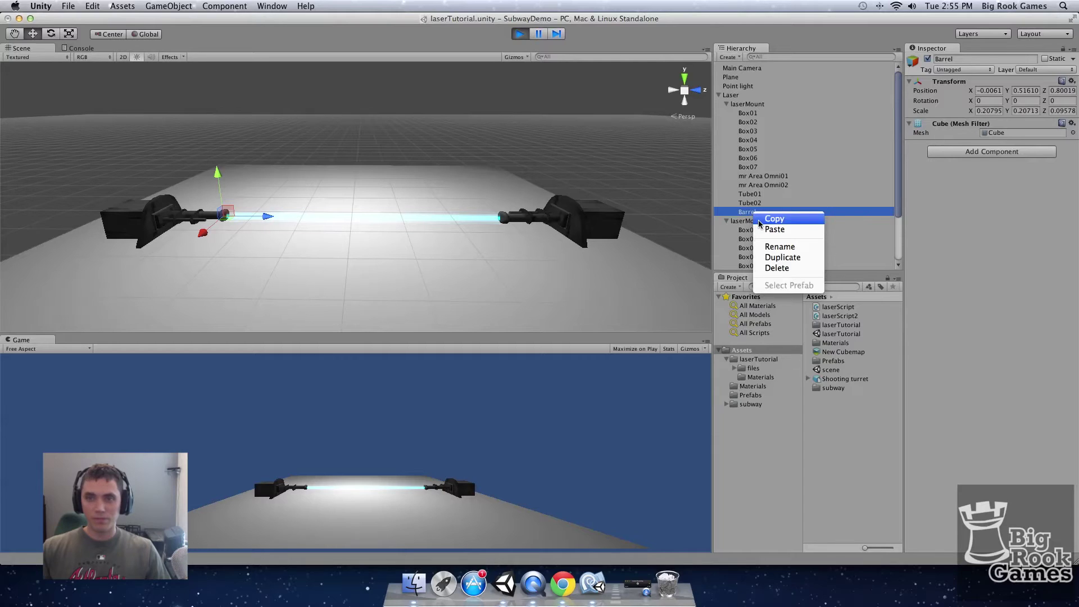
left_click(760, 219)
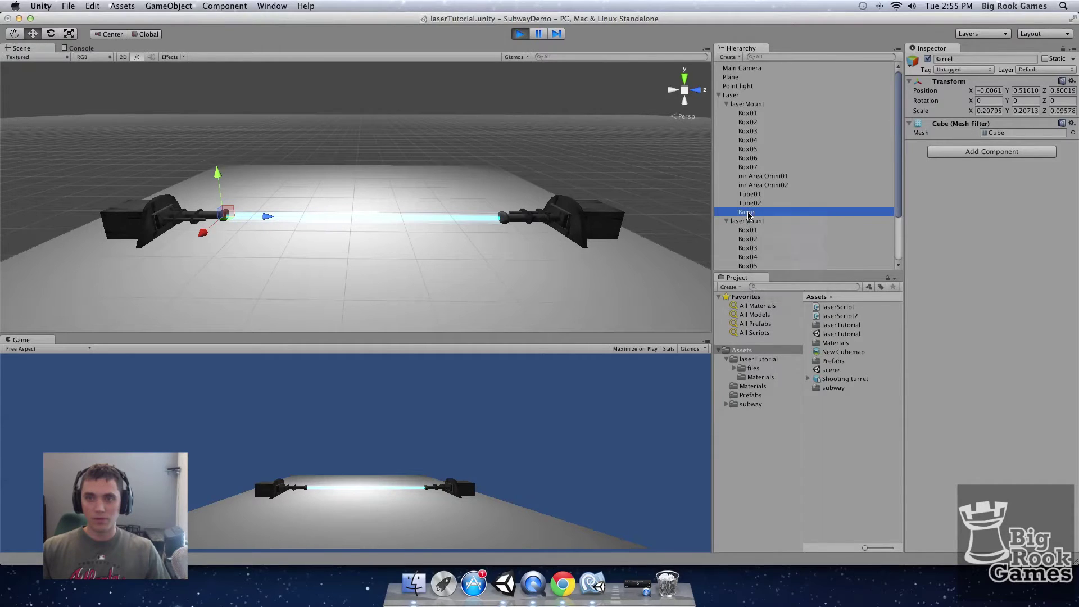
Add a Particle System to Barrel and set its Shape Angle to 0.
left_click(992, 153)
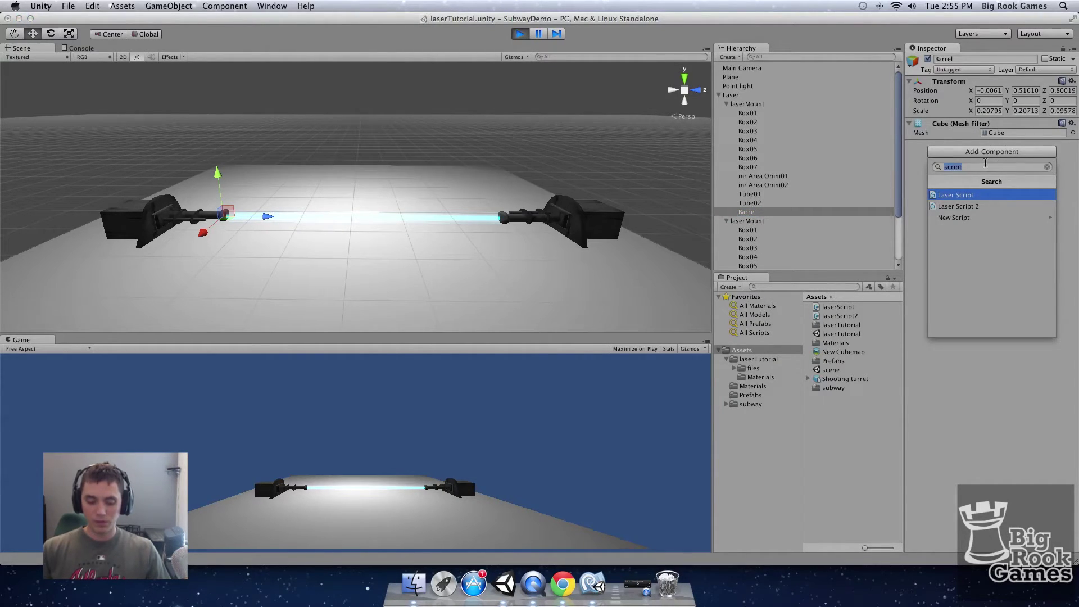
type("particle")
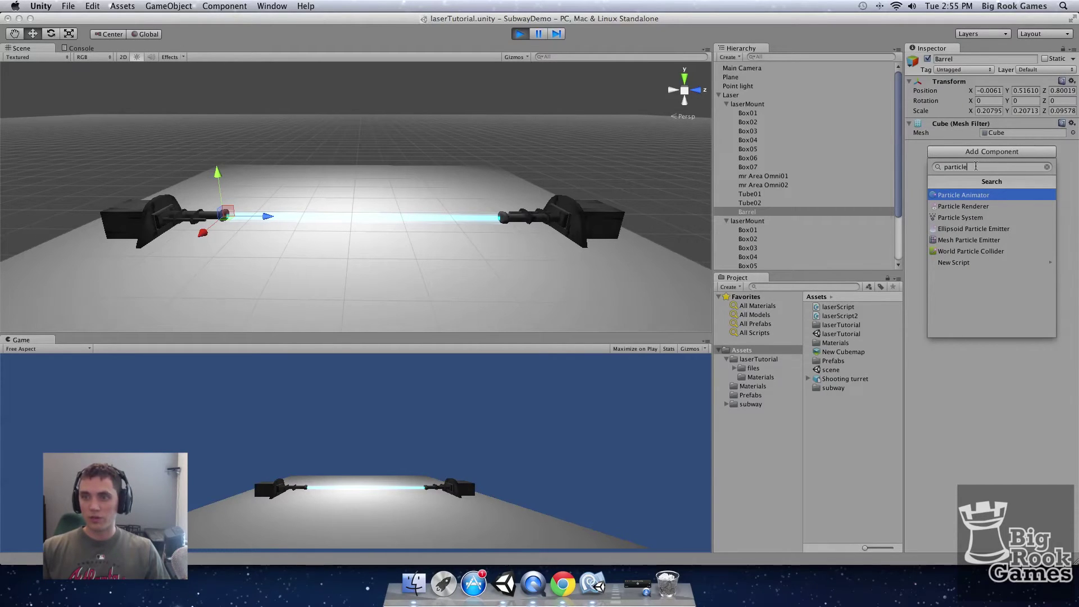
left_click(959, 218)
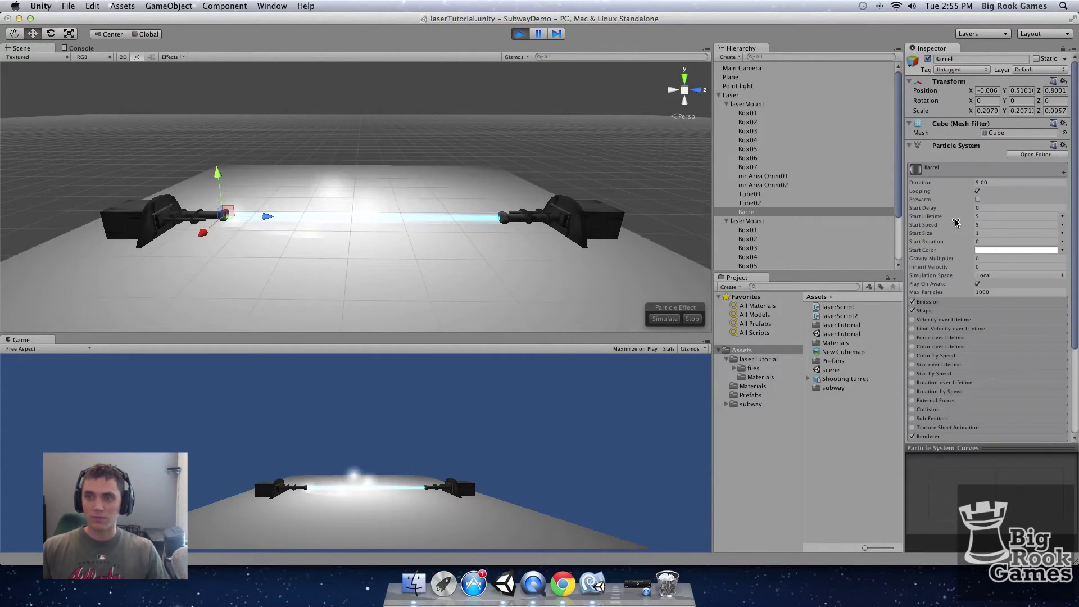
left_click(989, 311)
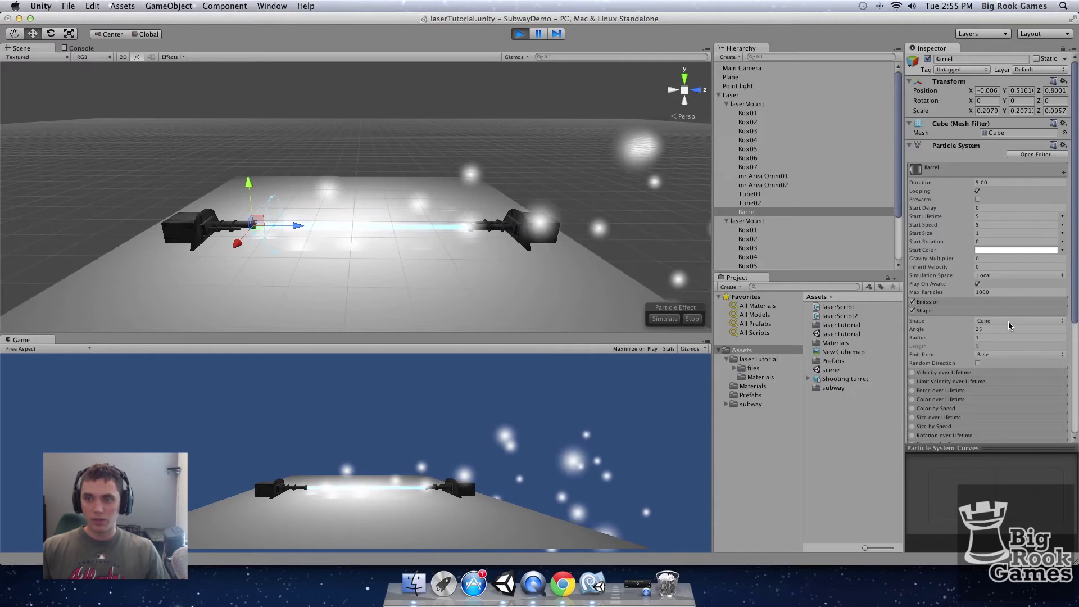
left_click(958, 329)
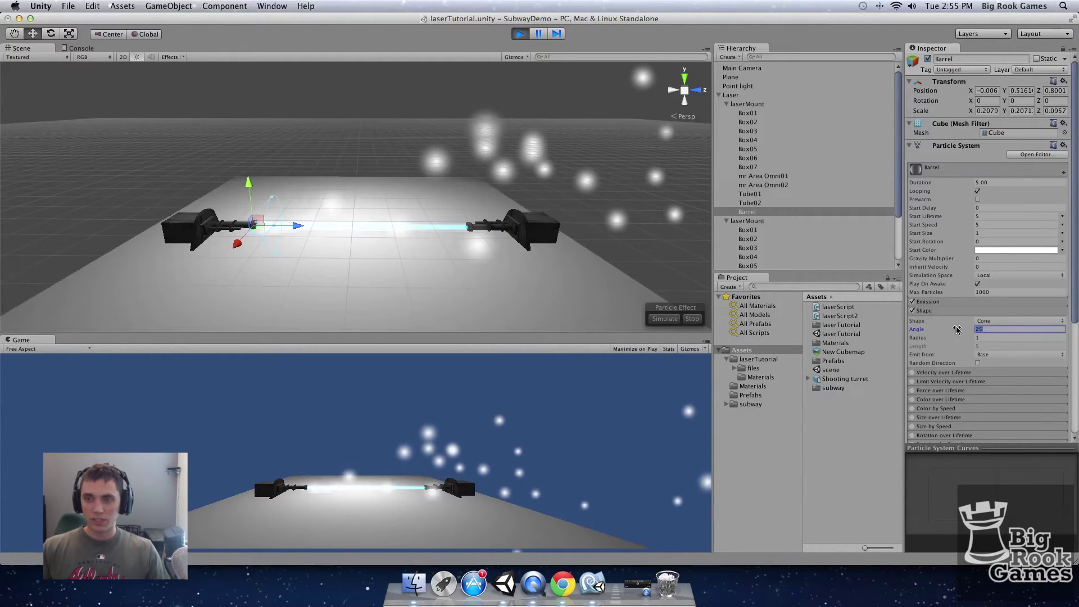
type("0")
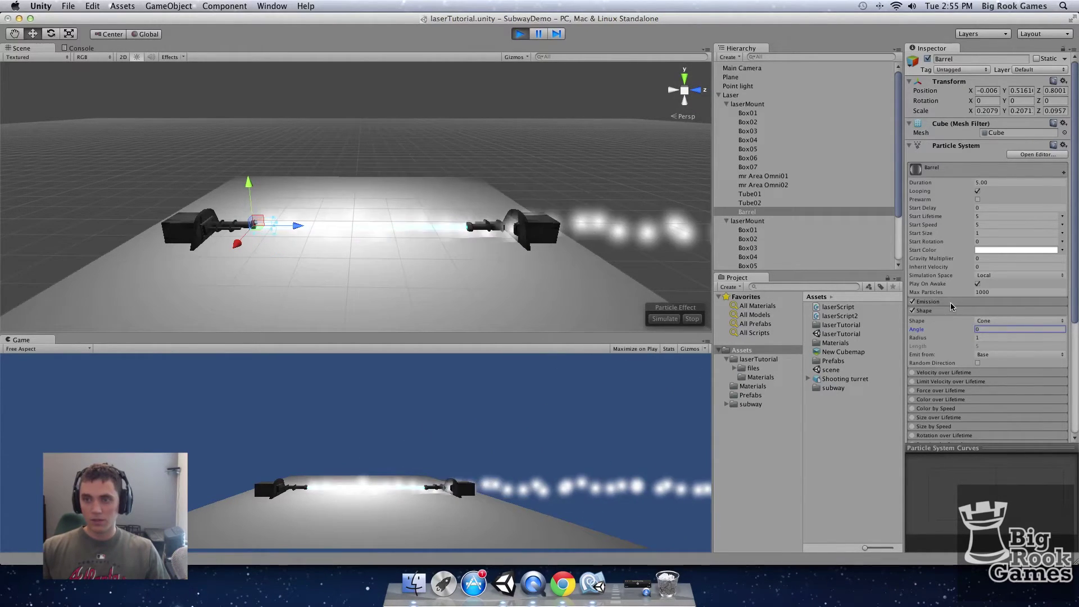
Set Emission Rate 250, Start Size 0.2 and Start Lifetime 0.12, then edit Start Speed.
left_click(951, 302)
left_click(978, 311)
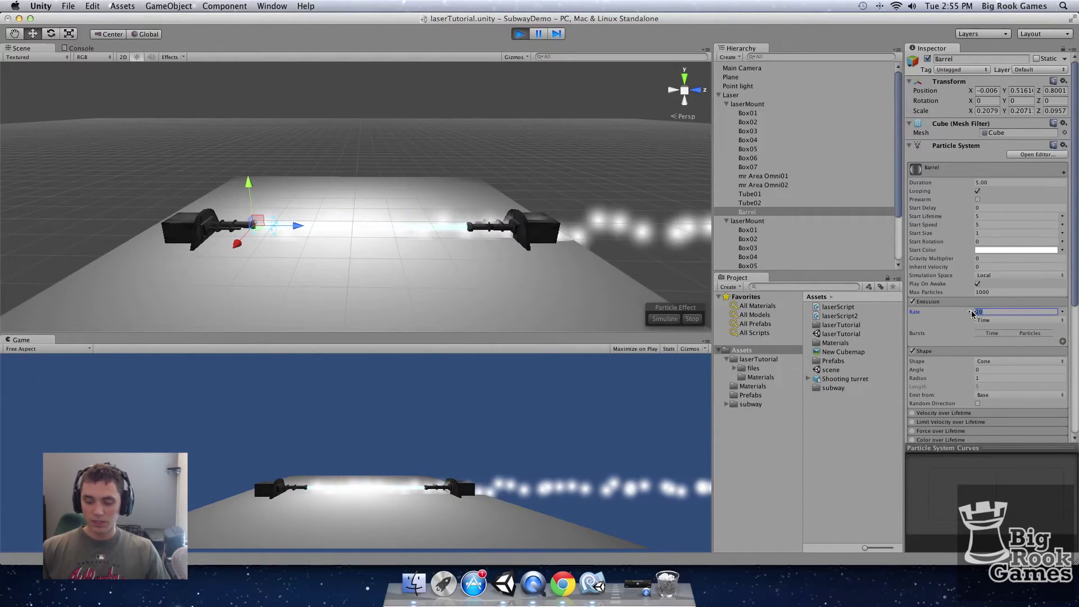
type("250")
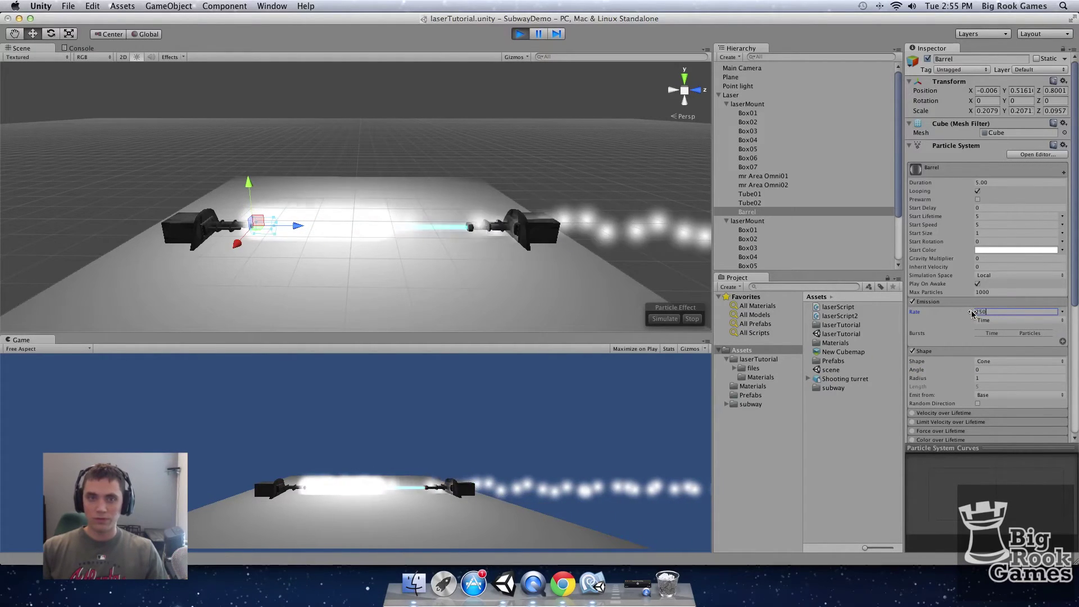
left_click(1008, 234)
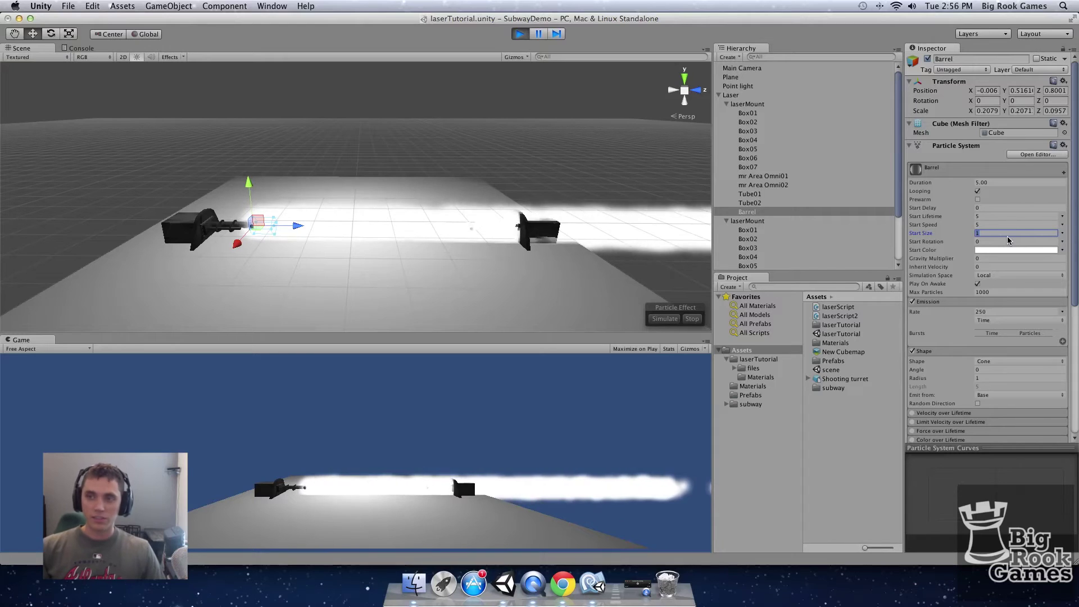
type("0.2")
left_click_drag(972, 217, 935, 217)
left_click(1000, 218)
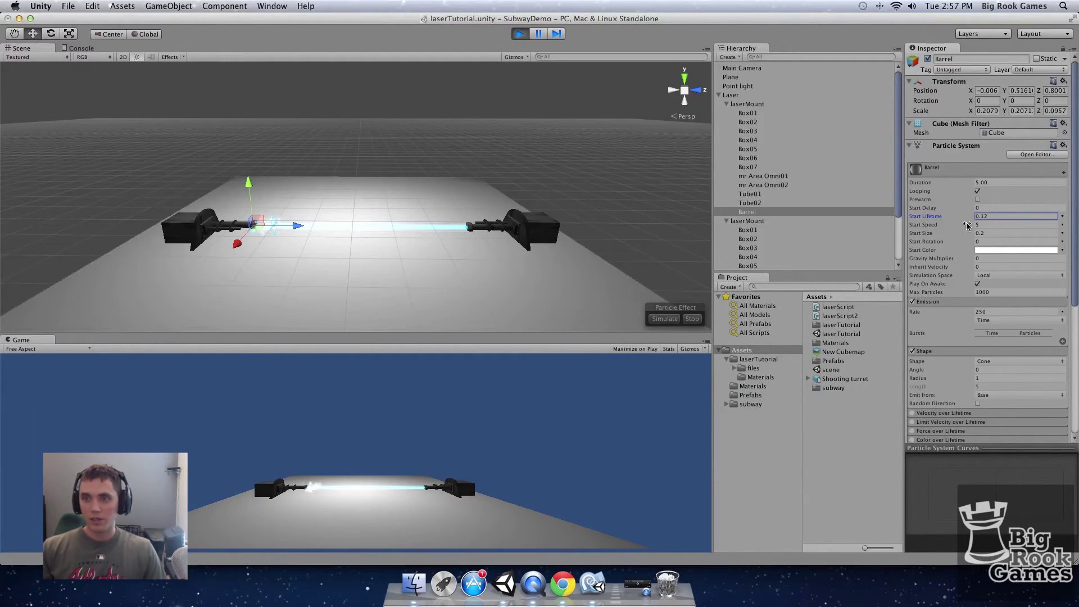
left_click(984, 224)
Set the Barrel particles' start speed to 40 and their start colour to cyan.
type("40")
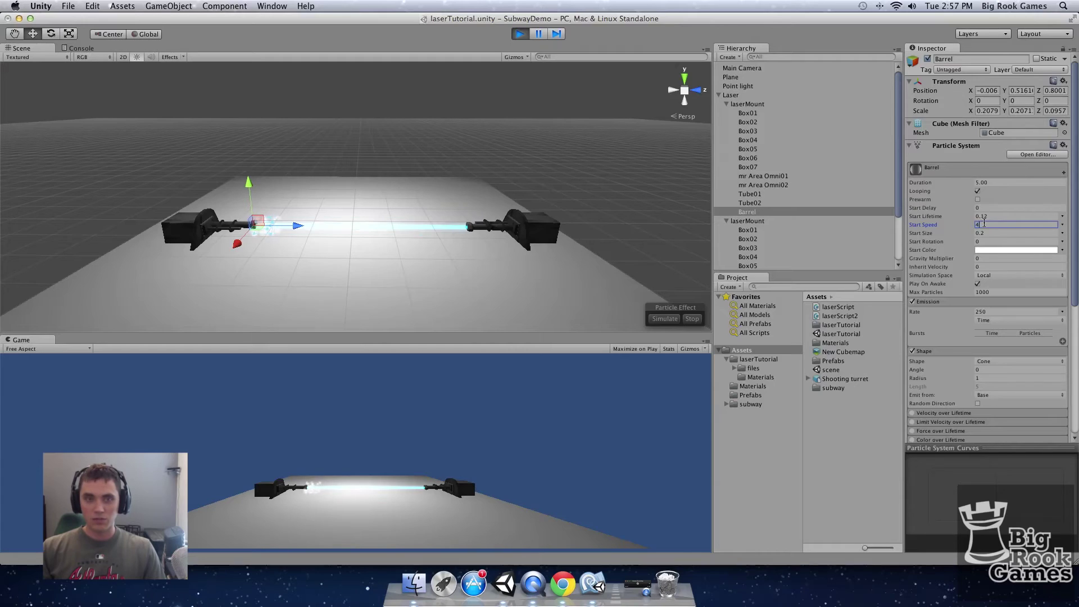
left_click(1027, 251)
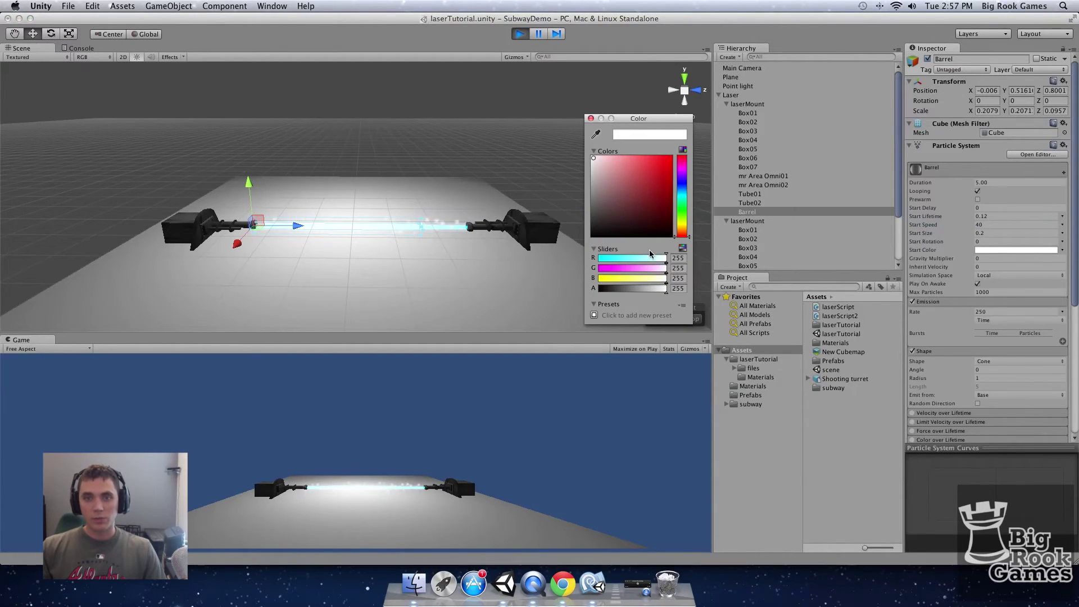
left_click(682, 196)
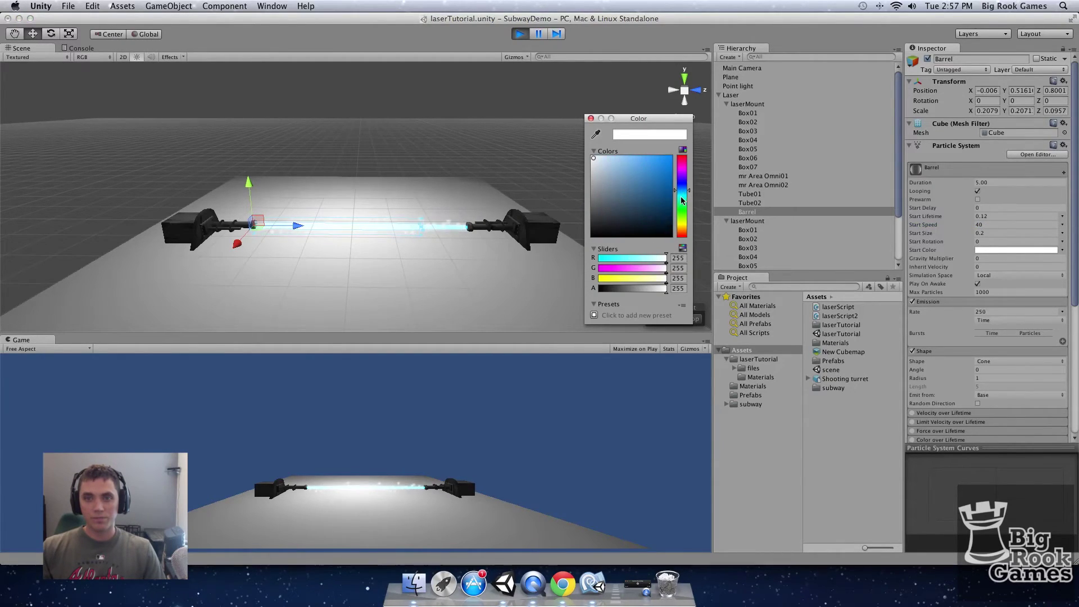
left_click(649, 183)
Raise the emission rate to 400 and widen the shape radius to 0.5.
left_click(981, 312)
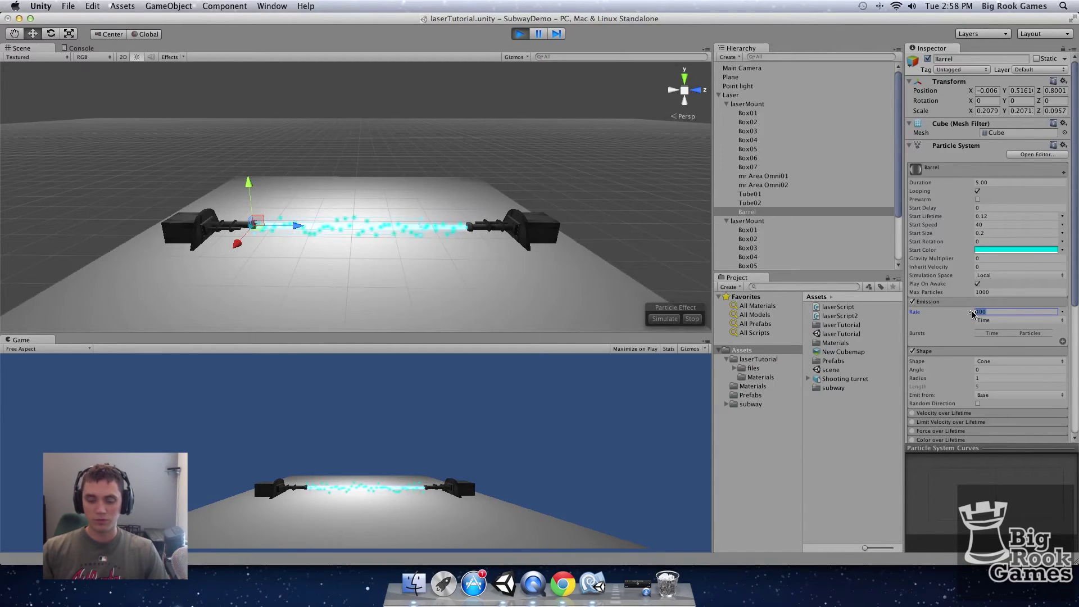
type("400")
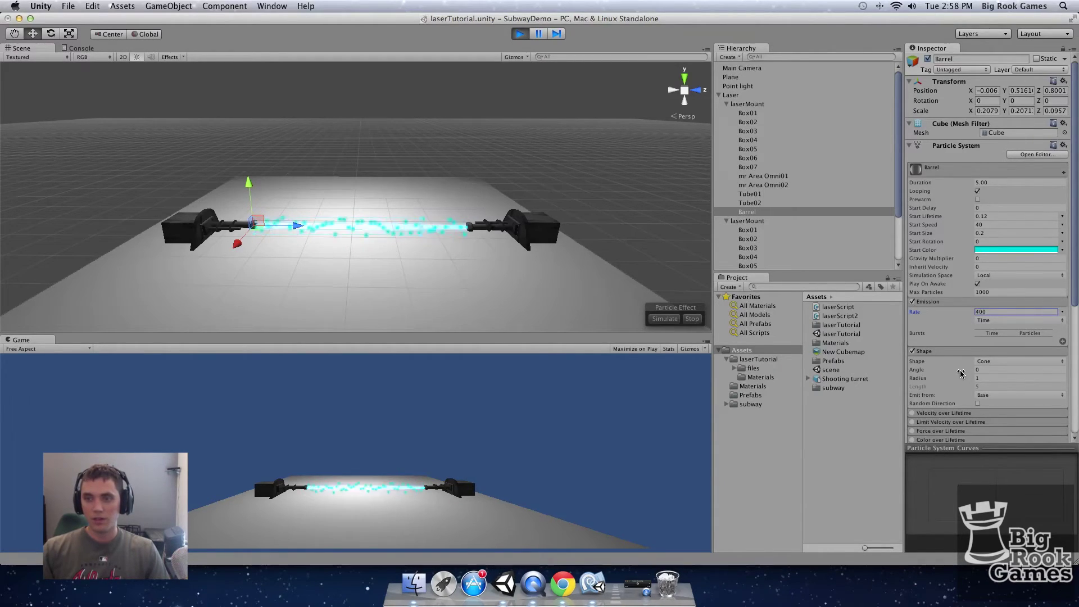
left_click(999, 379)
type("0.2")
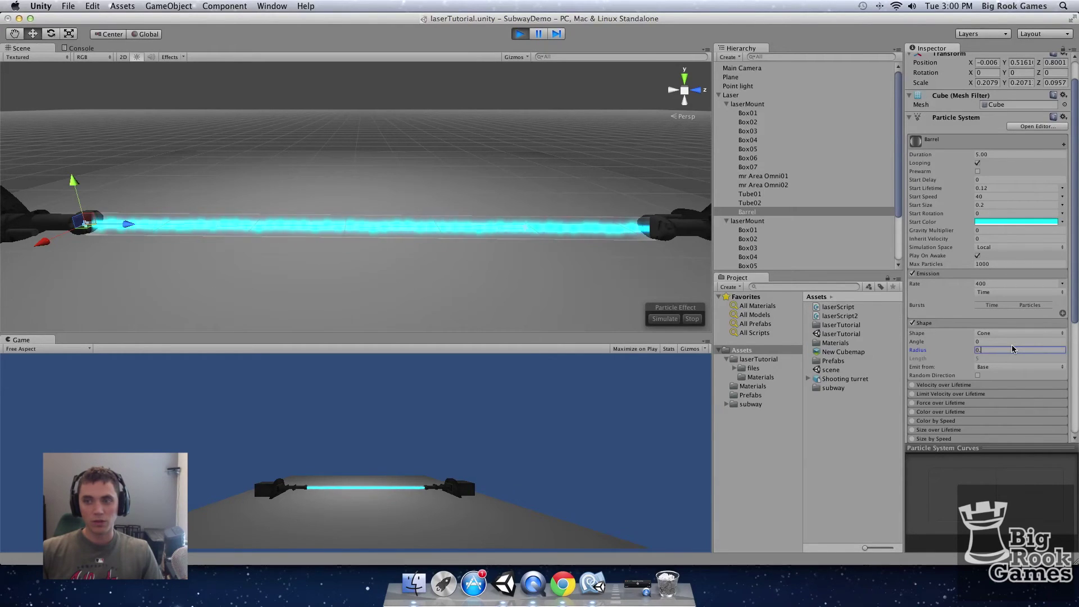
key("BackSpace")
type("5")
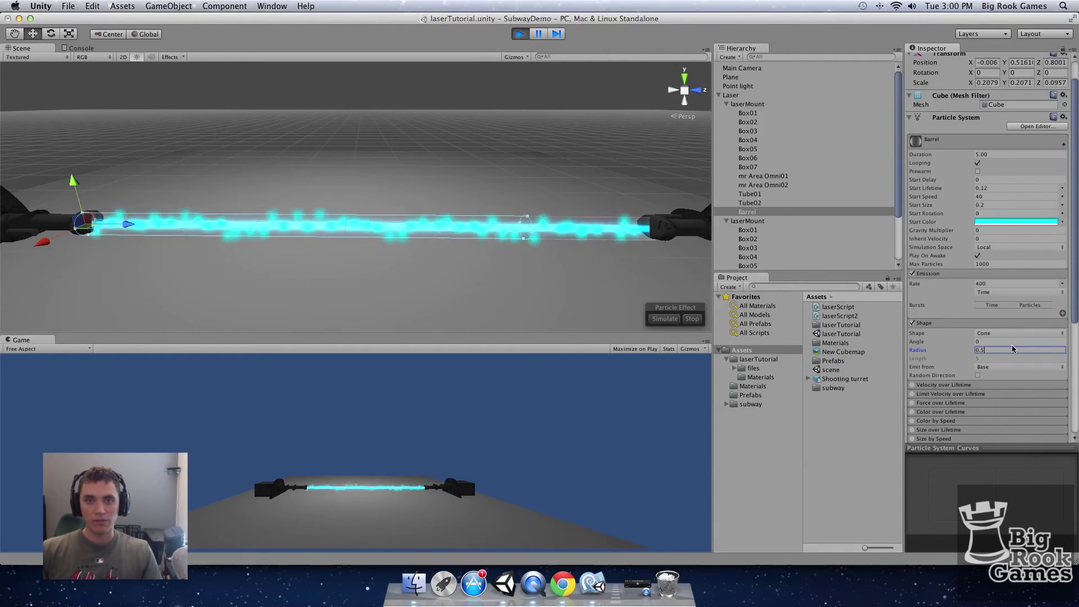